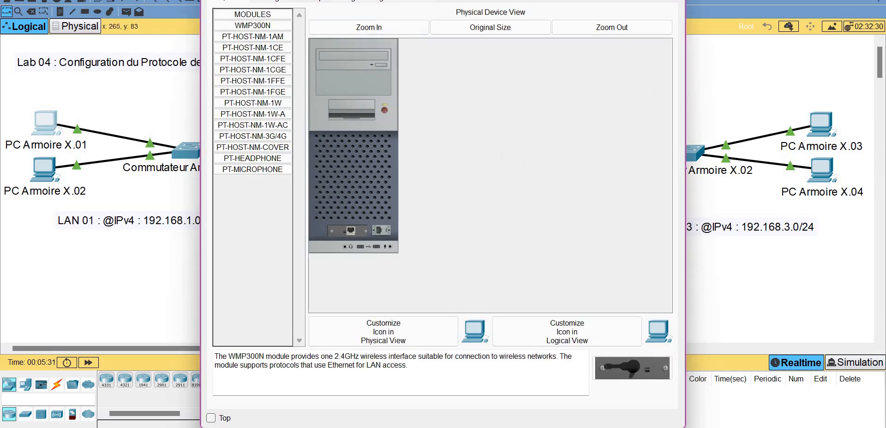
- Give PC Armoire X.01 the static IPv4 address 192.168.1.1, subnet mask 255.255.255.0 and default gateway 192.168.1.10, and close its window
click(305, 1)
click(257, 33)
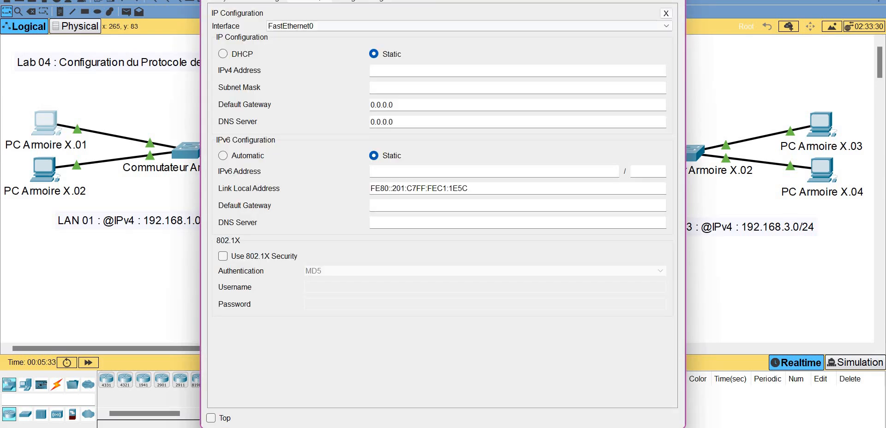
text(19)
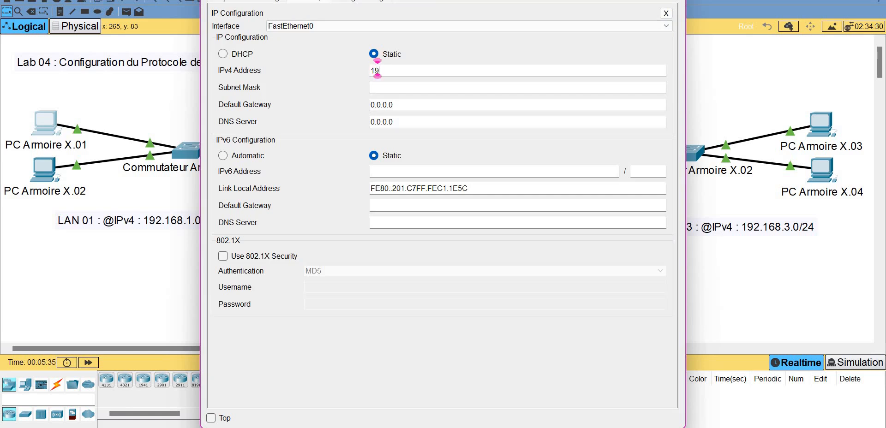
text(2.168.1.1)
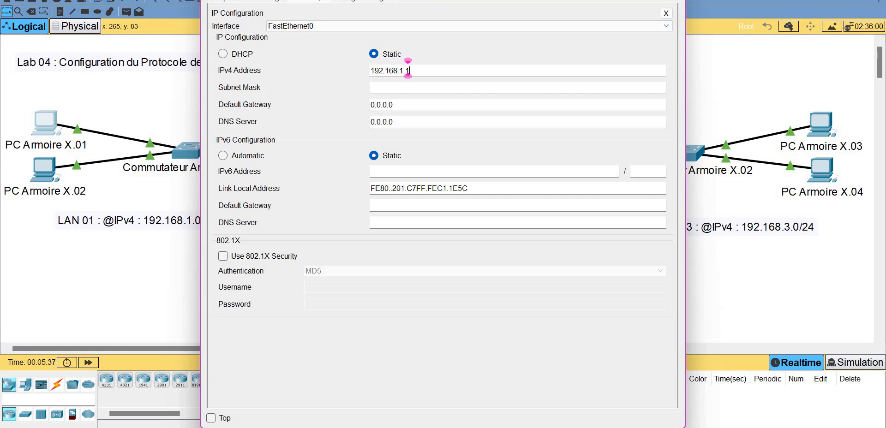
key(ctrl+a)
key(Tab)
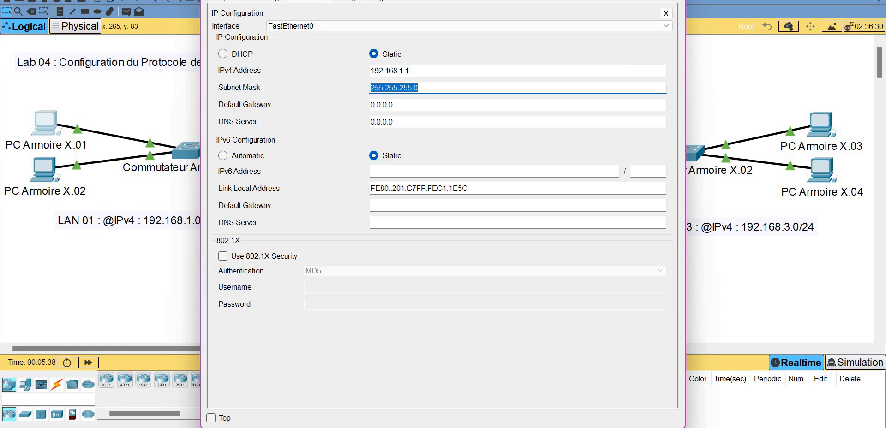
key(Tab)
text(192.168.1.1)
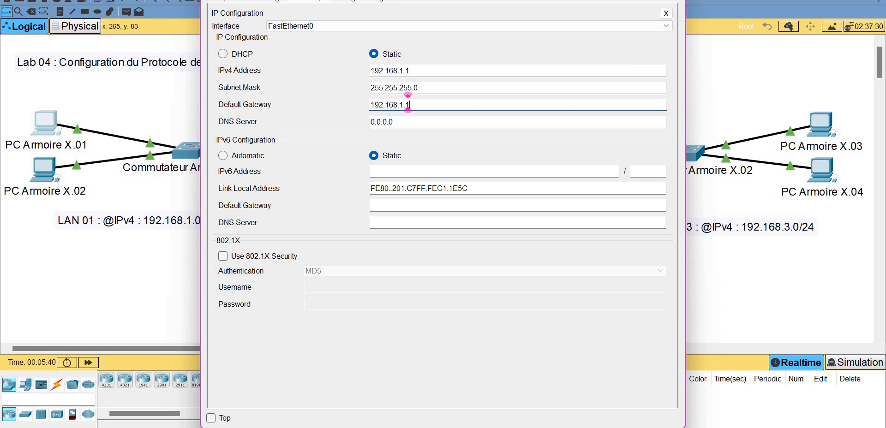
text(0)
key(alt+F4)
- Give PC Armoire X.02 the static IPv4 address 192.168.1.2, subnet mask 255.255.255.0 and default gateway 192.168.1.10, and close its window
click(44, 169)
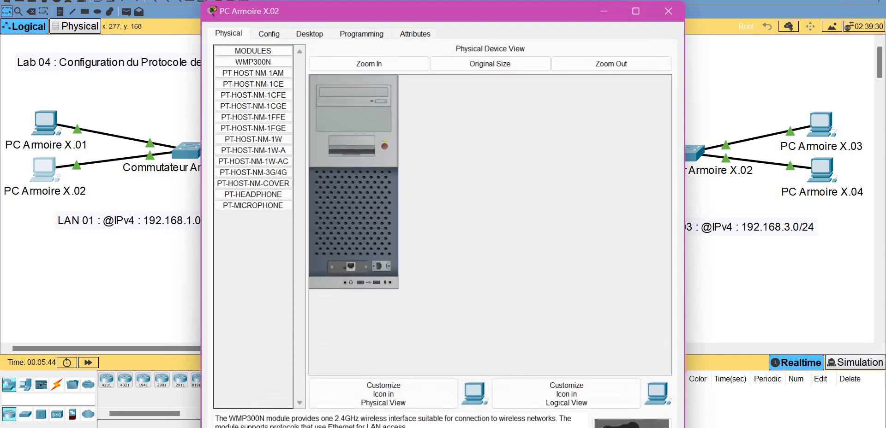
click(309, 33)
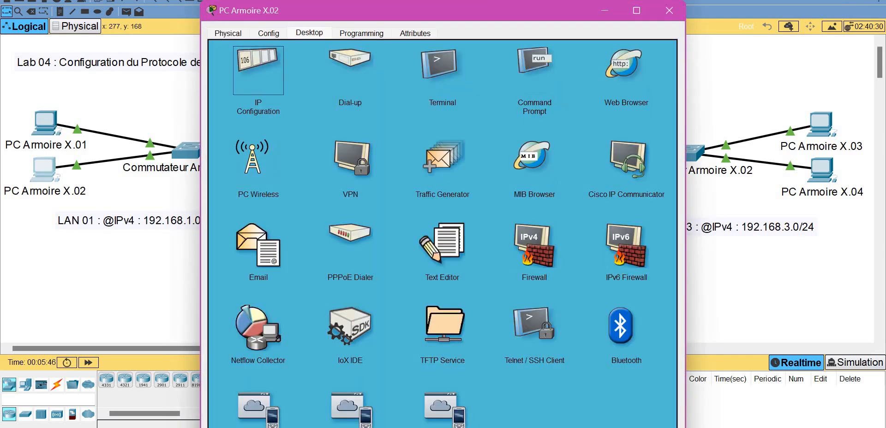
click(258, 69)
click(406, 107)
text(192.168.1.2)
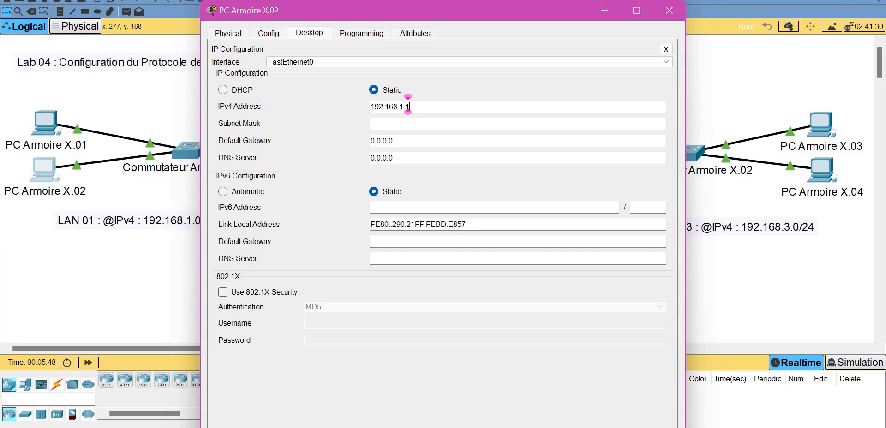
key(Tab)
key(Tab)
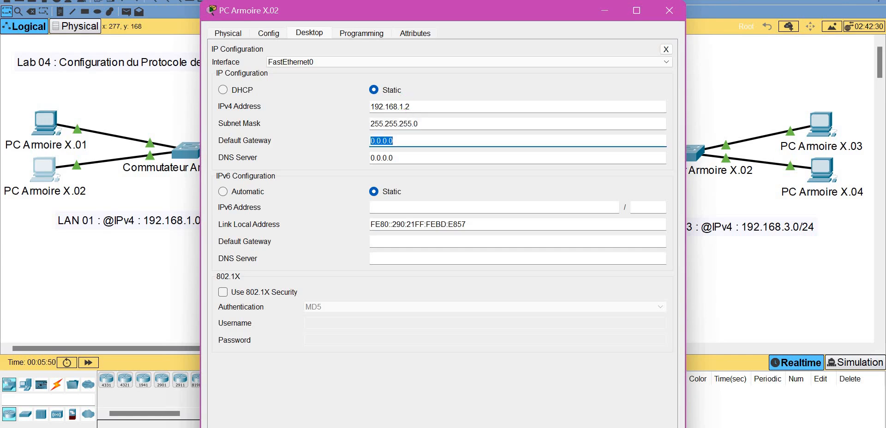
text(192.168.1.10)
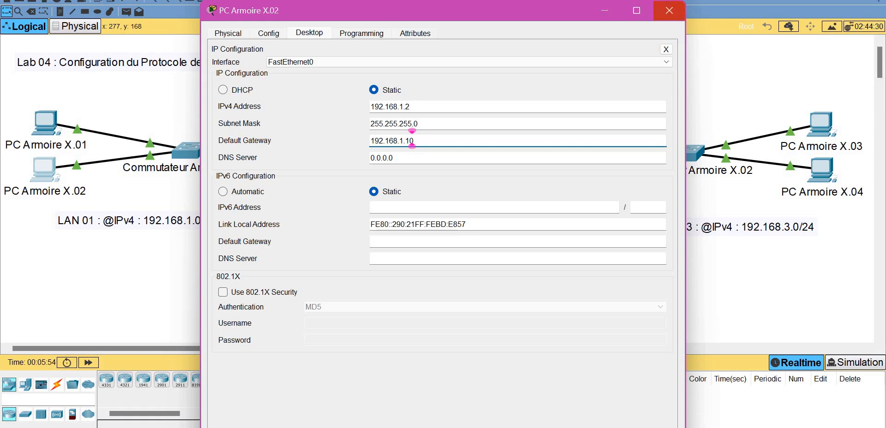
click(669, 10)
- Give PC Armoire X.03 the static IPv4 address 192.168.3.1, subnet mask 255.255.255.0 and default gateway 192.168.3.10, and close its window
click(820, 124)
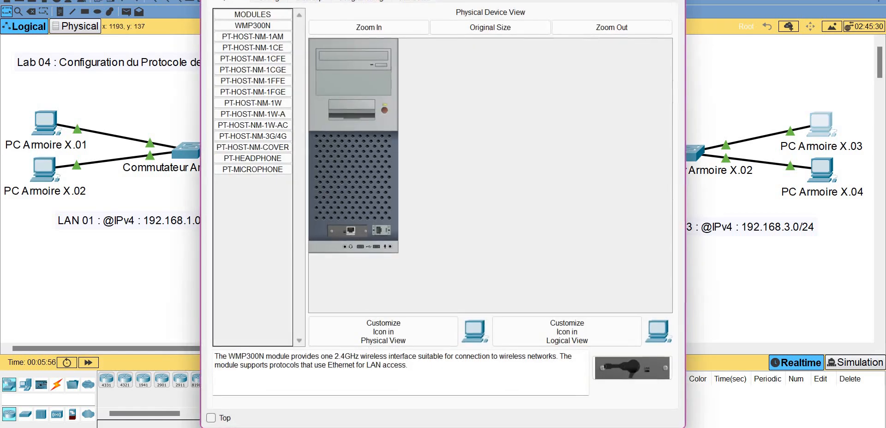
click(308, 1)
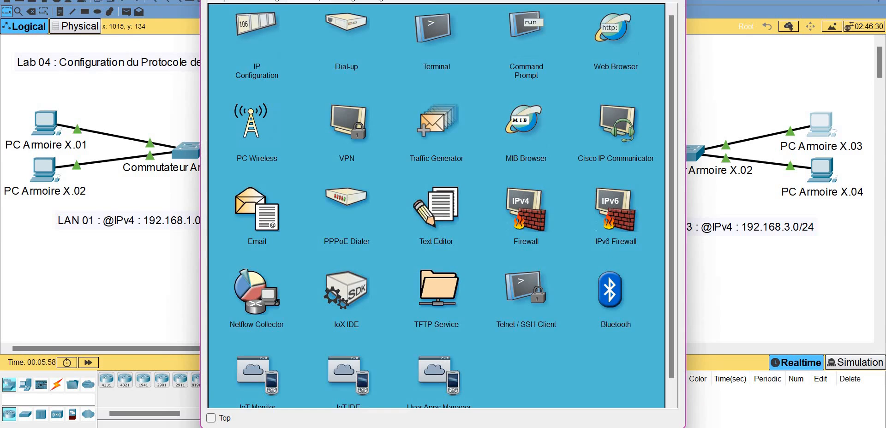
click(257, 33)
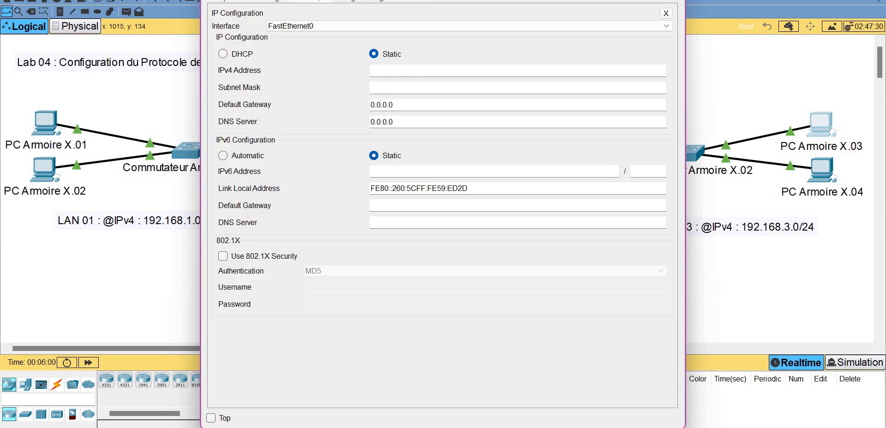
click(396, 71)
text(192.168.3.1)
key(Tab)
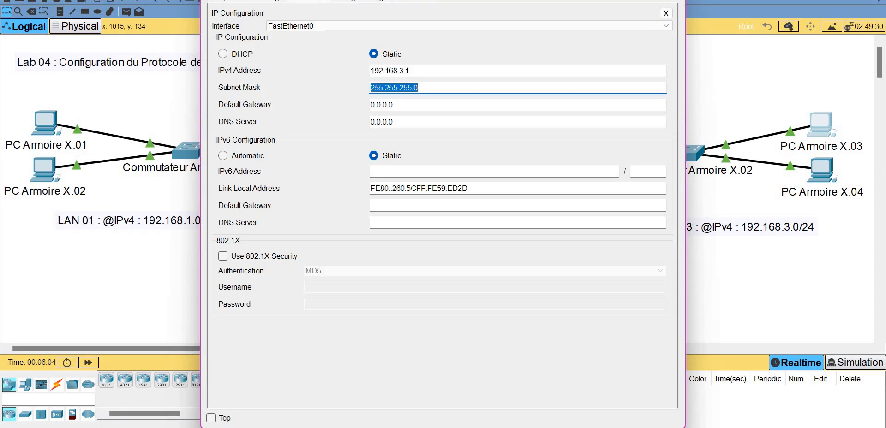
key(Tab)
text(192.168.3.1)
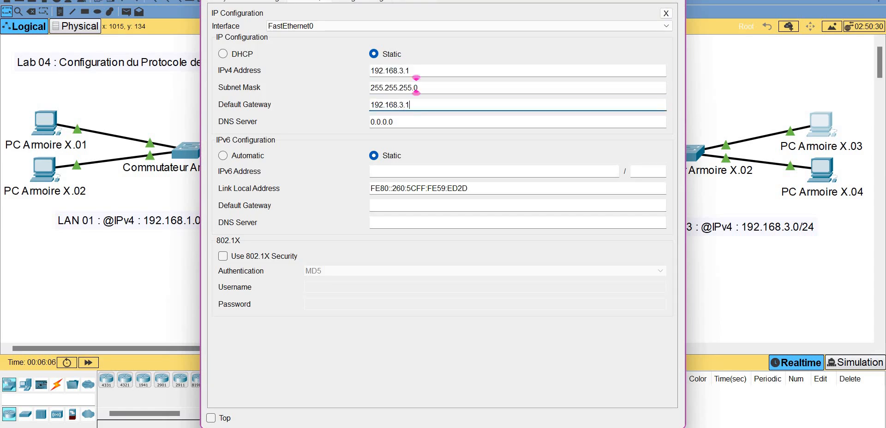
text(0)
click(674, 1)
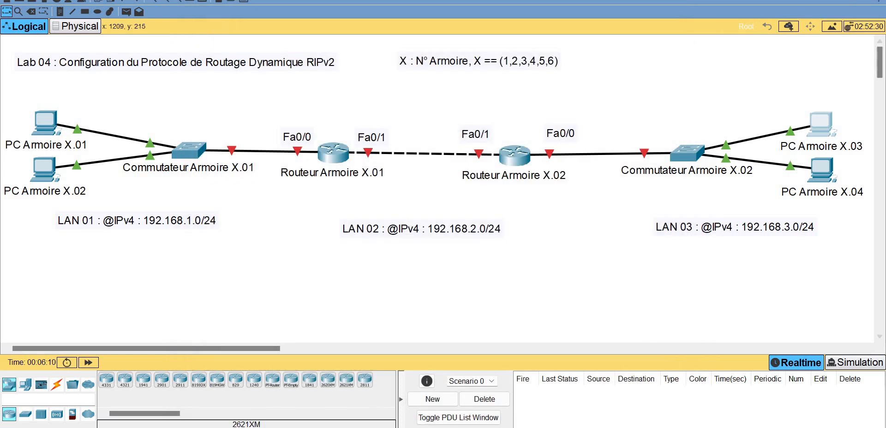
- Give PC Armoire X.04 the static IPv4 address 192.168.3.2, subnet mask 255.255.255.0 and default gateway 192.168.3.10, and close its window
click(822, 170)
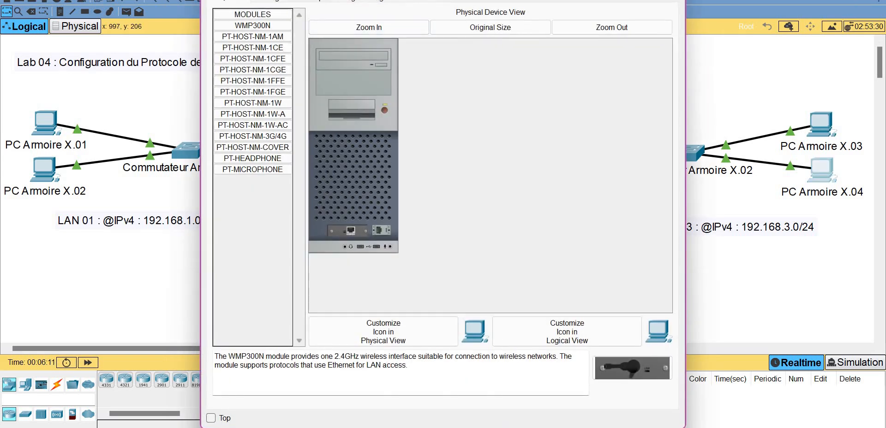
click(309, 0)
click(256, 29)
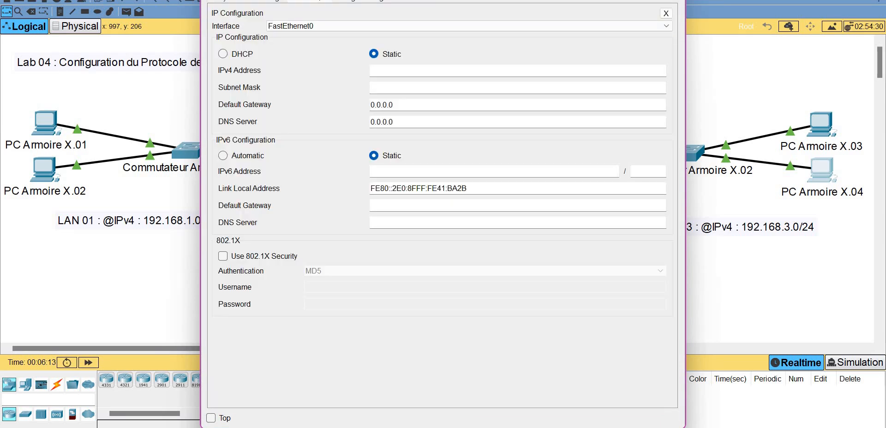
text(192.168.3.2)
key(Tab)
key(Tab)
text(192.168.3.10)
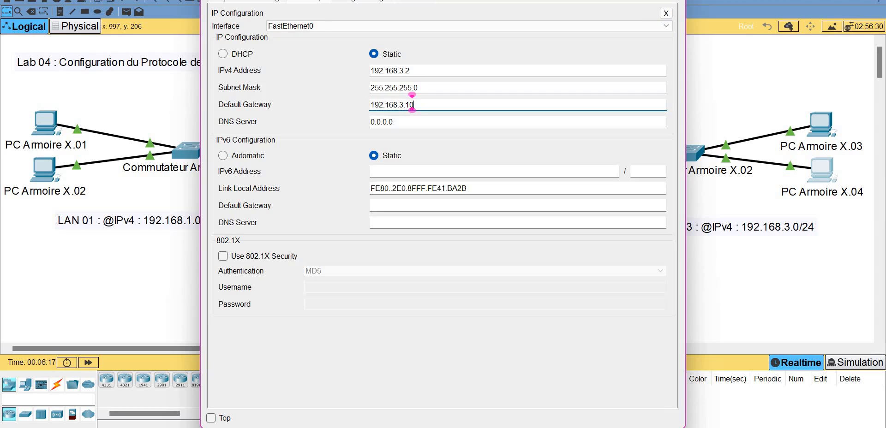
key(alt+F4)
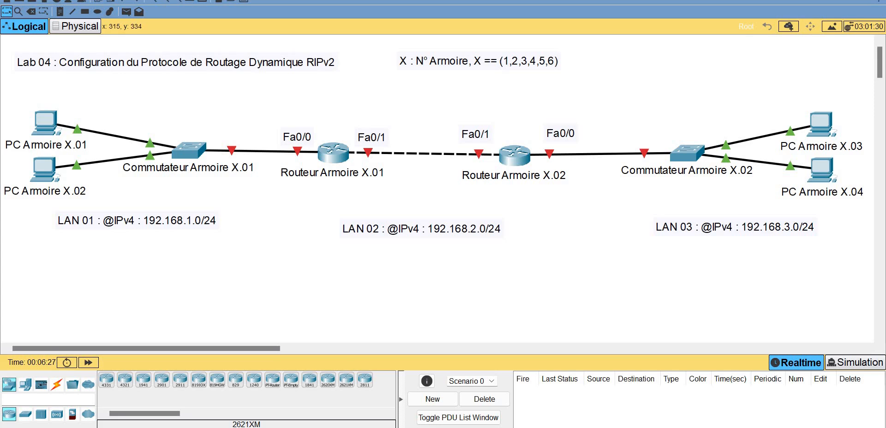
- Connect the RS 232 port of PC Armoire X.01 to Routeur Armoire X.01 with a console cable
click(56, 385)
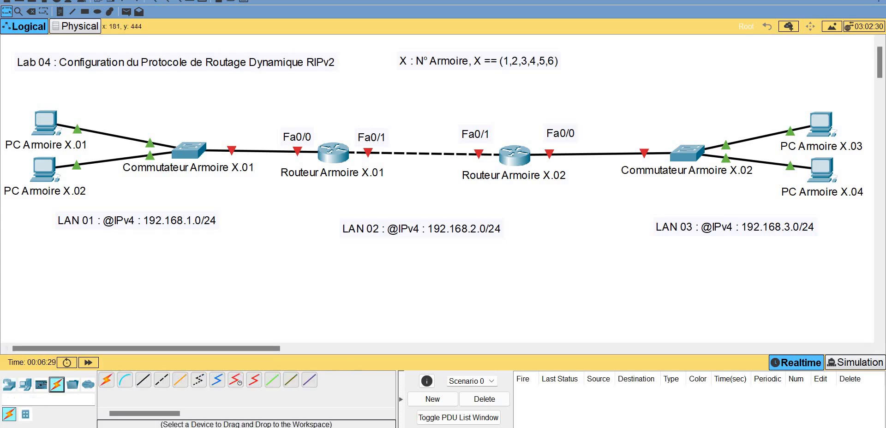
click(125, 380)
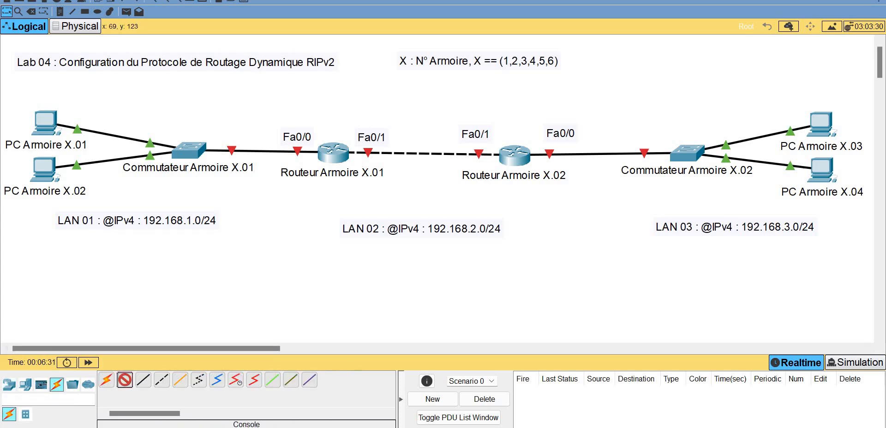
click(48, 122)
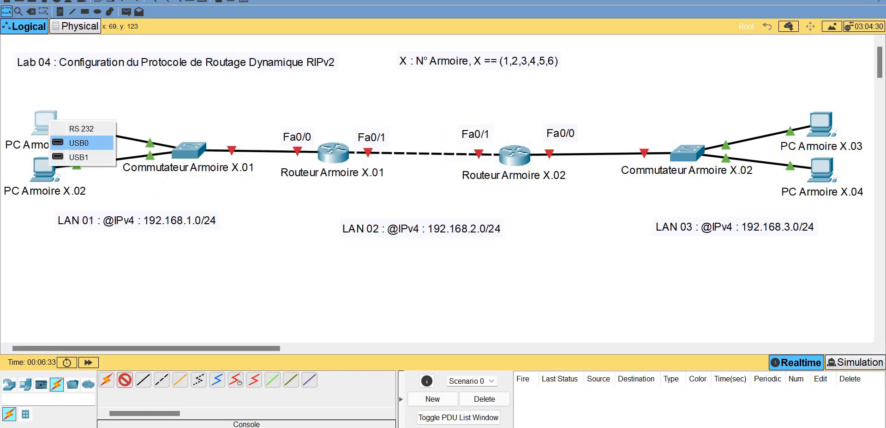
click(81, 129)
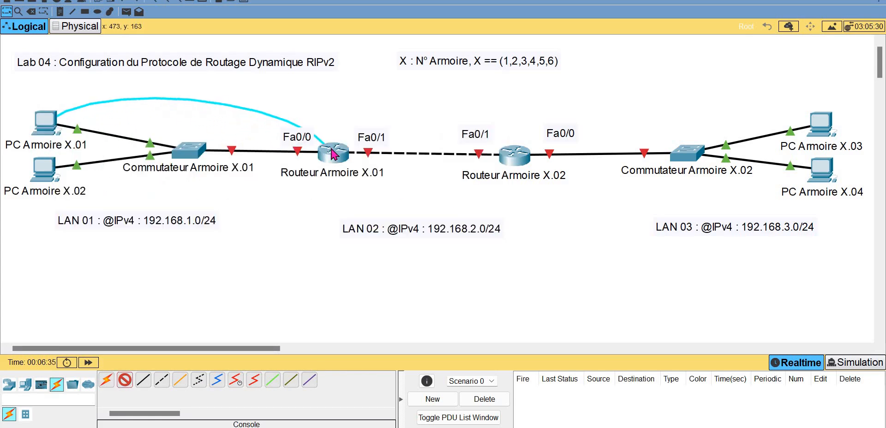
click(332, 153)
click(361, 172)
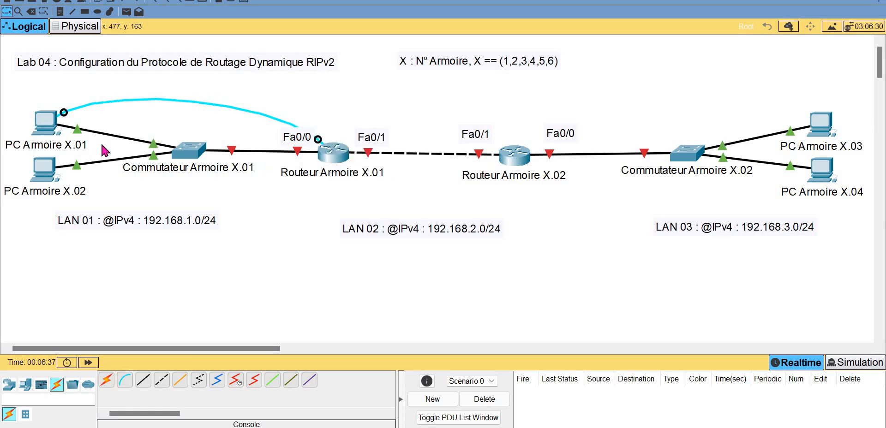
- Open a terminal session to the router from PC Armoire X.01 with the offered connection settings
click(51, 127)
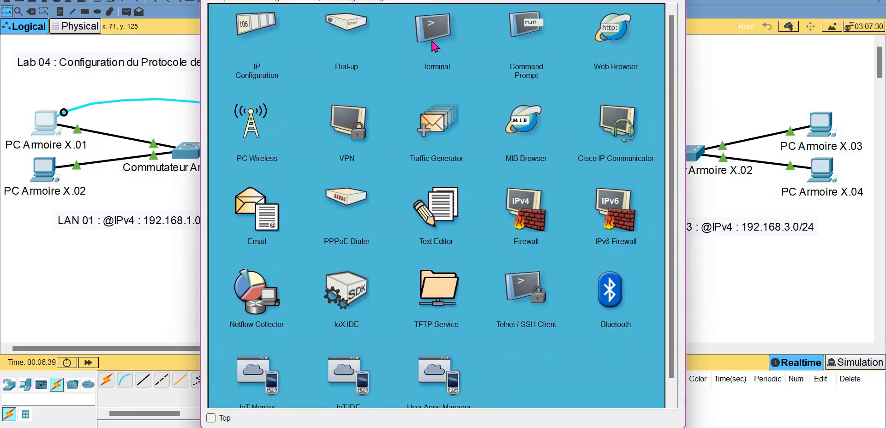
click(433, 47)
click(636, 115)
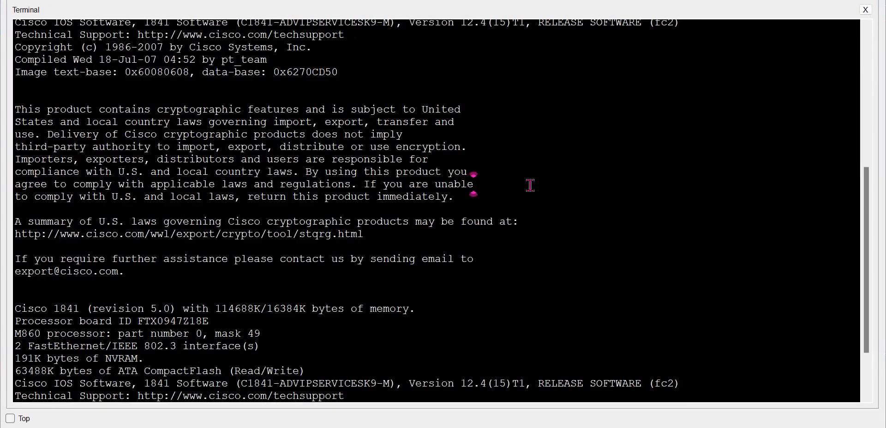
- Enter privileged mode with enable, and enter global configuration mode with configure terminal on the router
text(EN)
key(Tab)
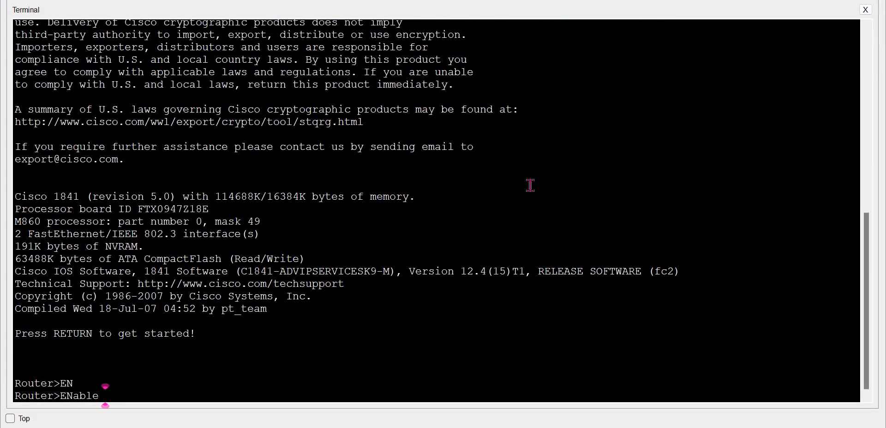
key(Return)
text(conf)
key(Tab)
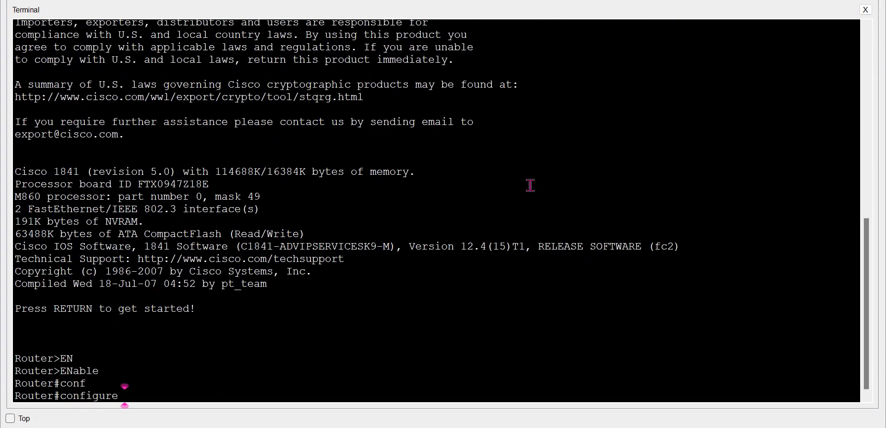
text(t)
key(Tab)
key(Return)
- Assign IP address 192.168.1.10 with mask 255.255.255.0 to the router's interface fastEthernet 0/0
text(in)
key(Tab)
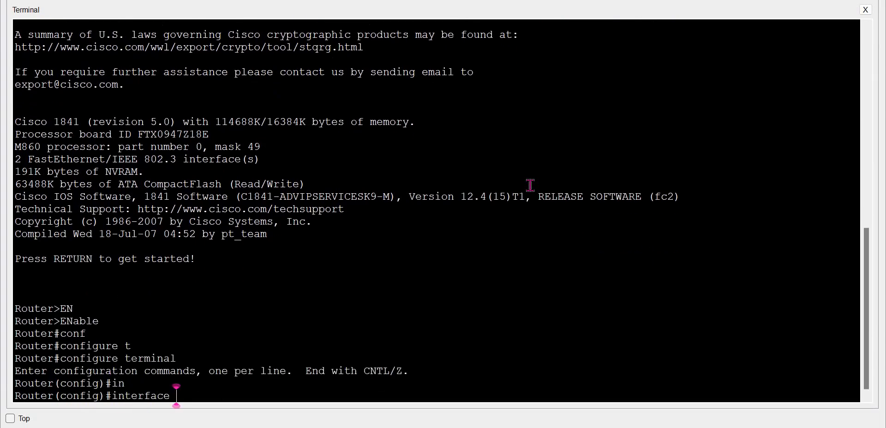
text(f)
key(Tab)
text(0/0)
key(Return)
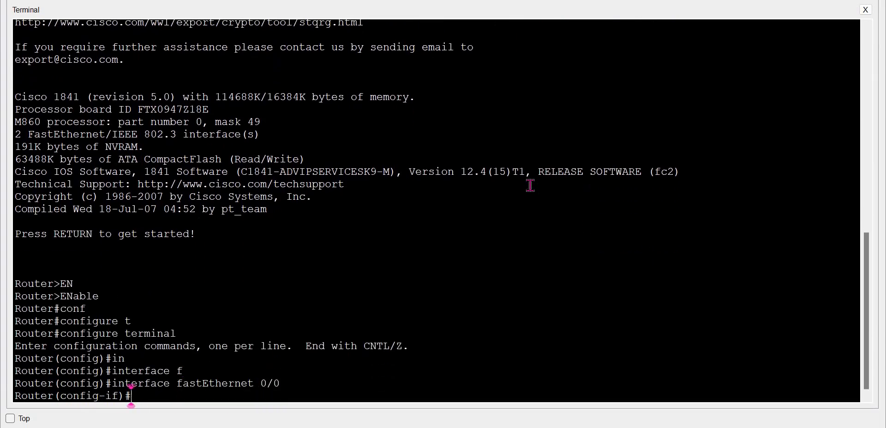
text(ip ad)
key(Tab)
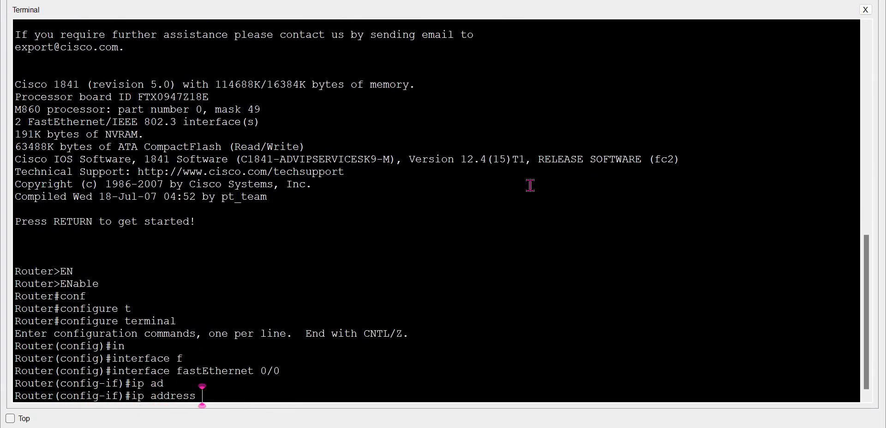
text(192.168.1.10 255.25)
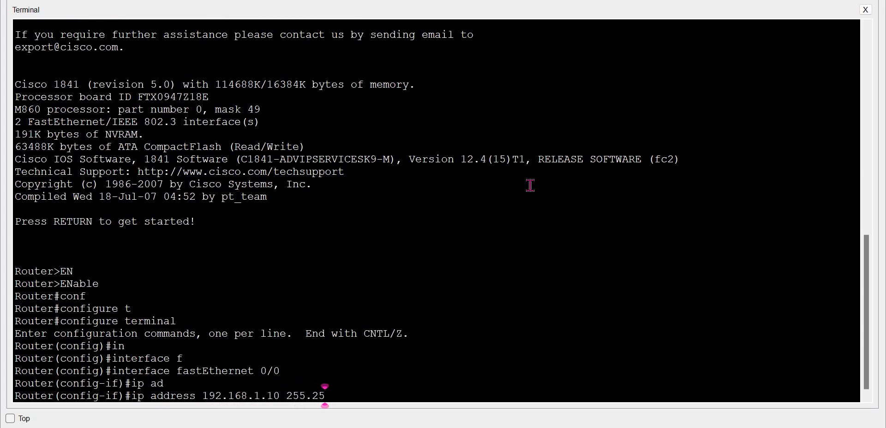
text(5.255.0)
key(Return)
- Activate the router's fastEthernet 0/0 interface with no shutdown
text(NO)
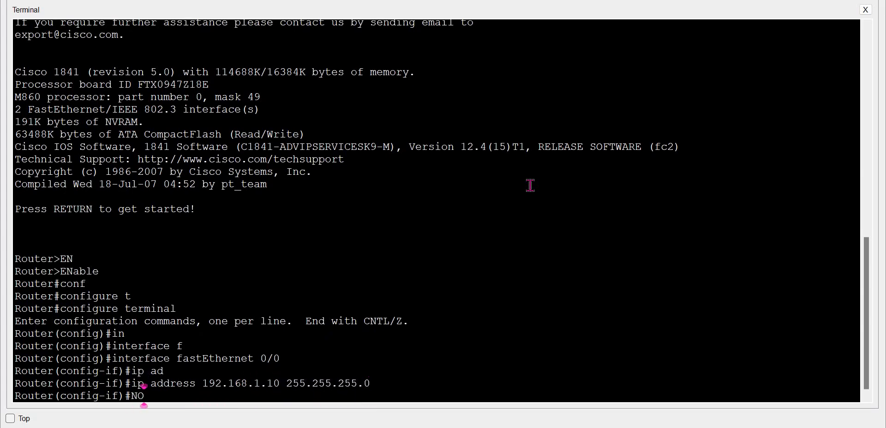
text( SH)
key(Tab)
key(Return)
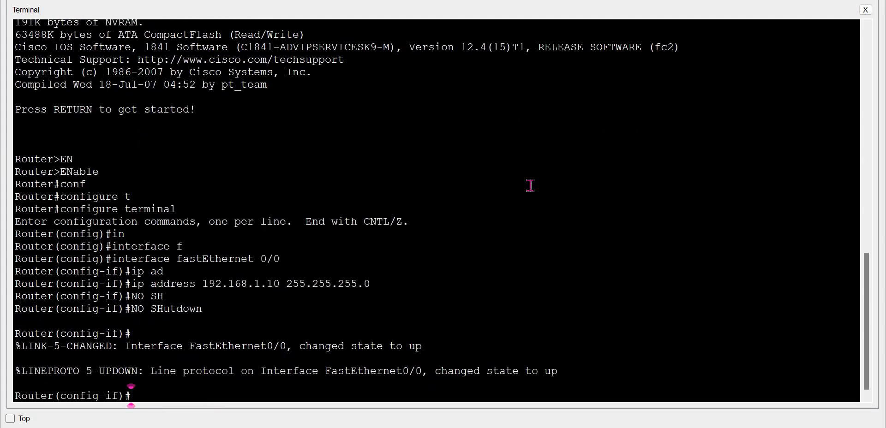
- Leave the current interface and assign IP address 192.168.2.10 with mask 255.255.255.0 to the first router's interface fastEthernet 0/1
text(exit)
key(Return)
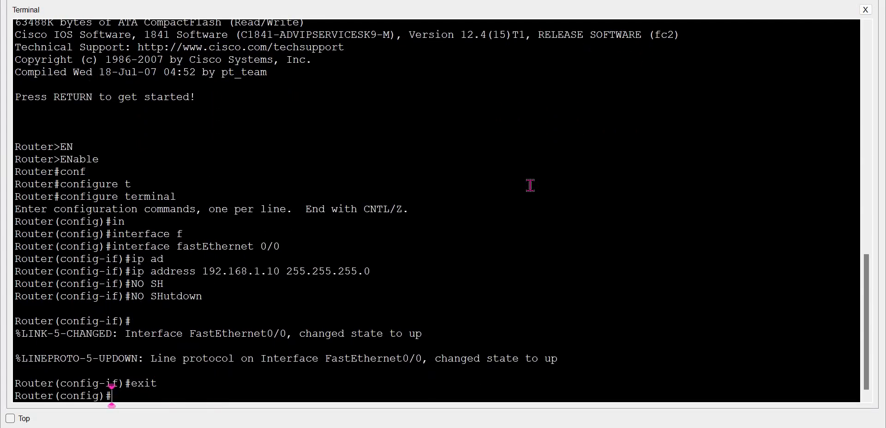
text(in)
key(Tab)
text(f)
key(Tab)
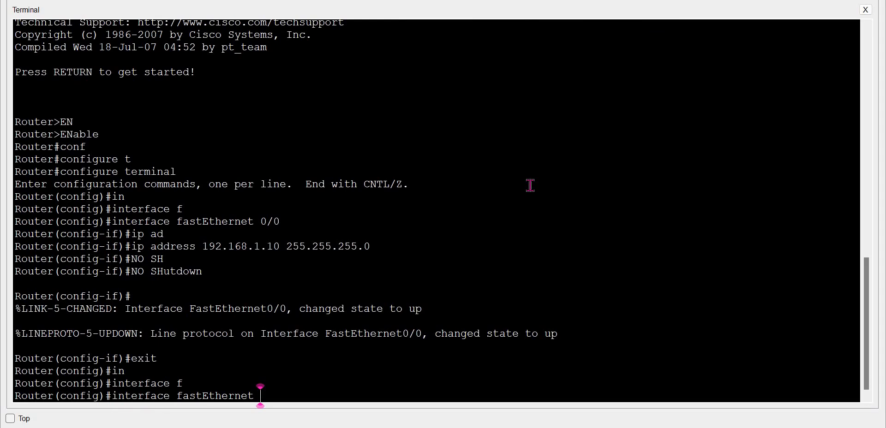
text(0/1)
key(Return)
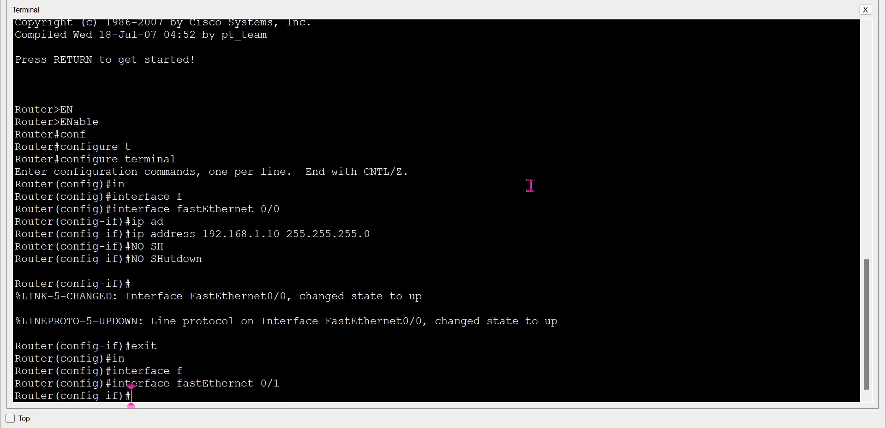
text(ip ad)
key(Tab)
text(192.16)
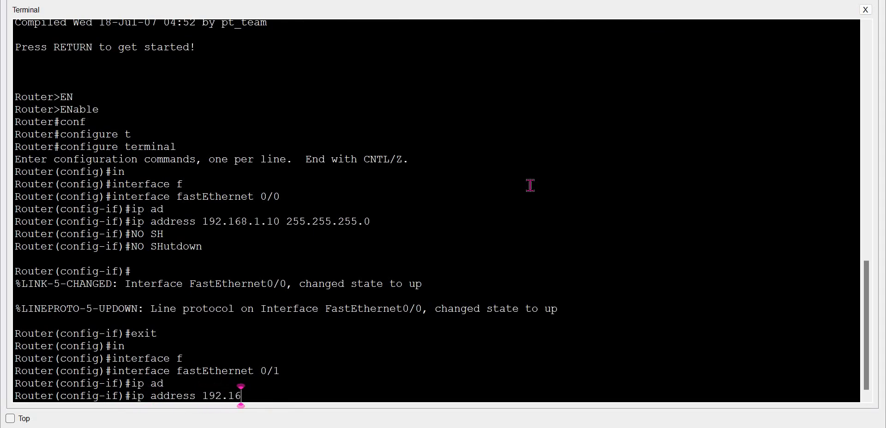
text(8.2.10 255.255.255.0)
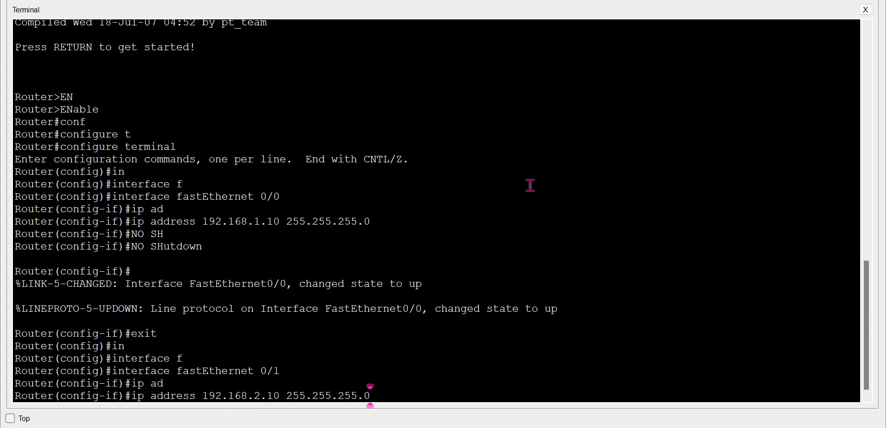
key(Return)
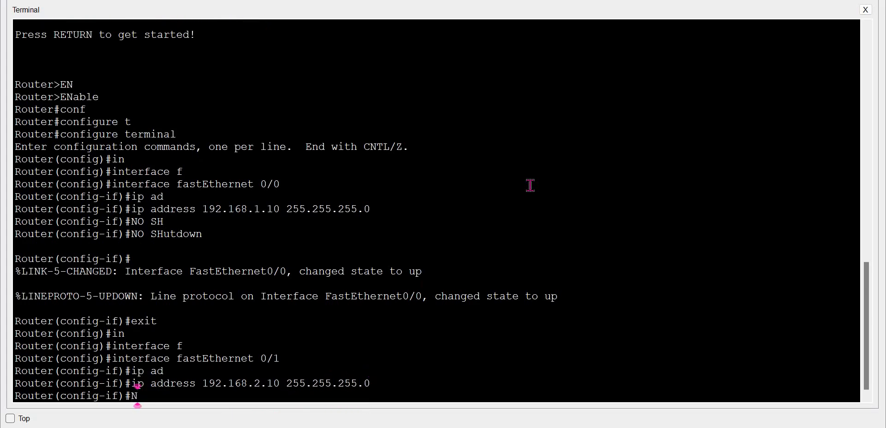
- Activate the first router's fastEthernet 0/1 interface with no shutdown, and exit to global configuration mode
text(no sh)
key(Tab)
key(Return)
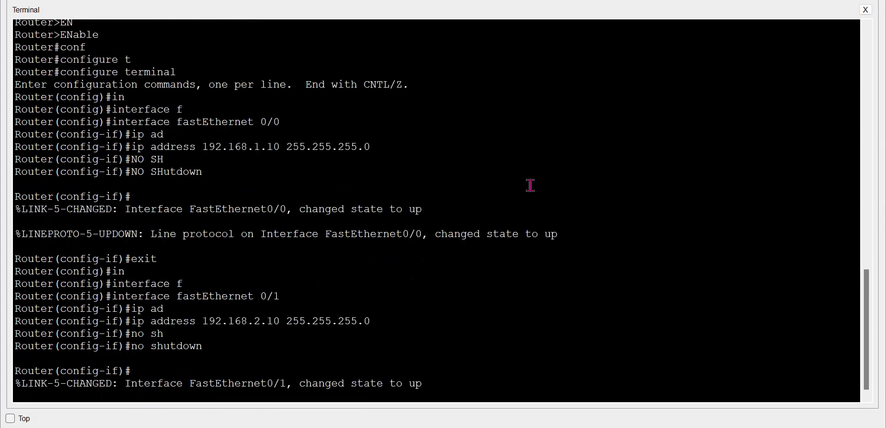
text(exit)
key(Return)
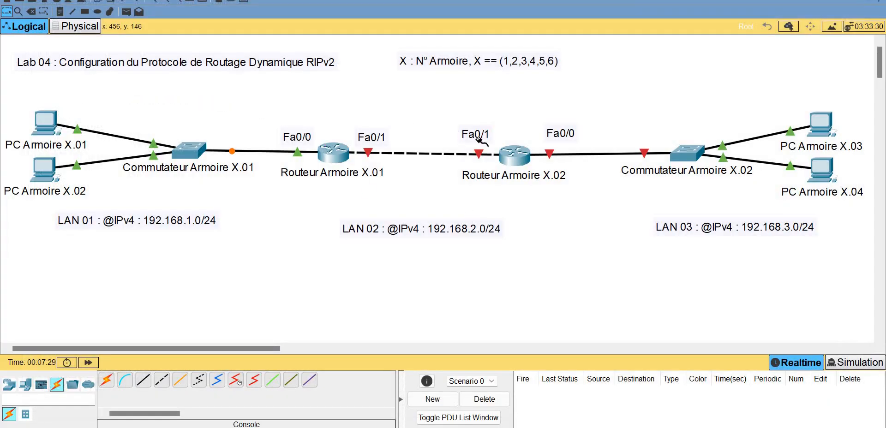
- Connect the console cable from PC Armoire X.01 to the Console port of Routeur Armoire X.02, and open a terminal session from that PC
click(516, 151)
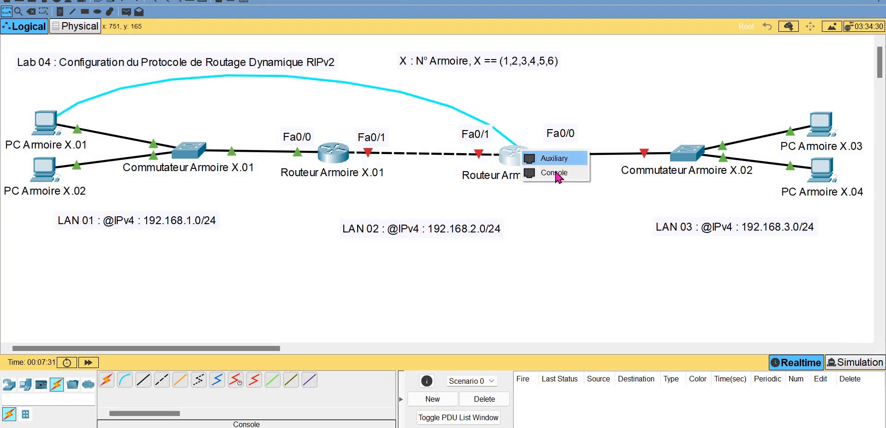
click(554, 172)
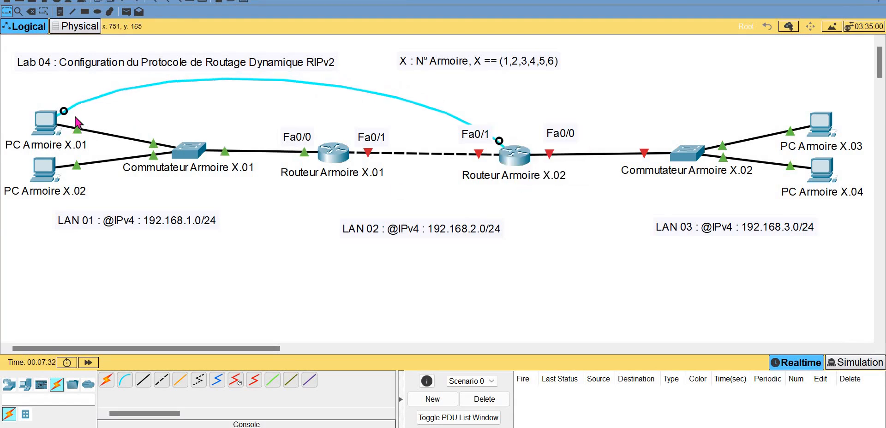
click(46, 124)
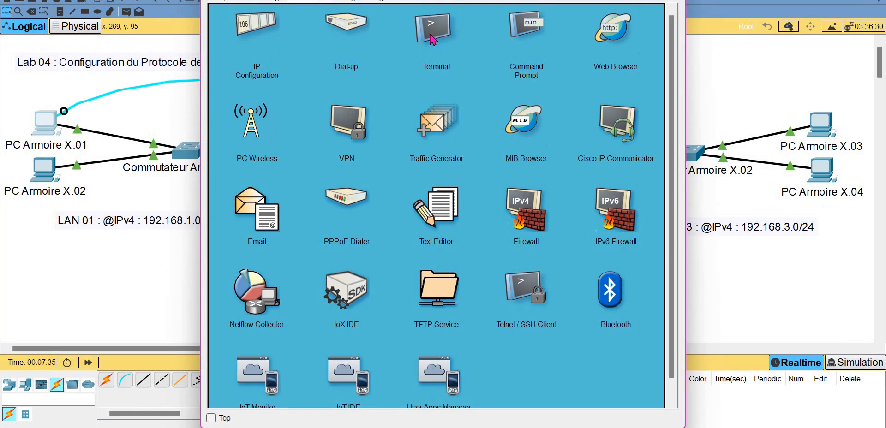
click(431, 36)
click(638, 113)
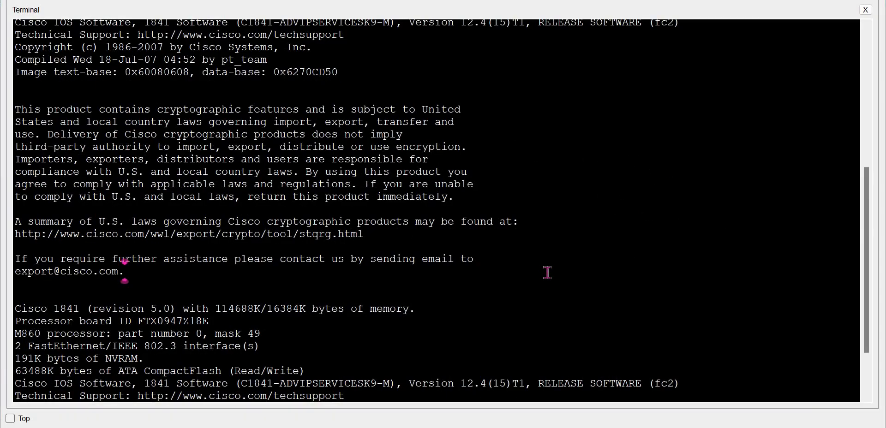
- Enter privileged mode with enable, and enter global configuration mode with configure terminal on Routeur Armoire X.02
key(Return)
text(en)
key(Tab)
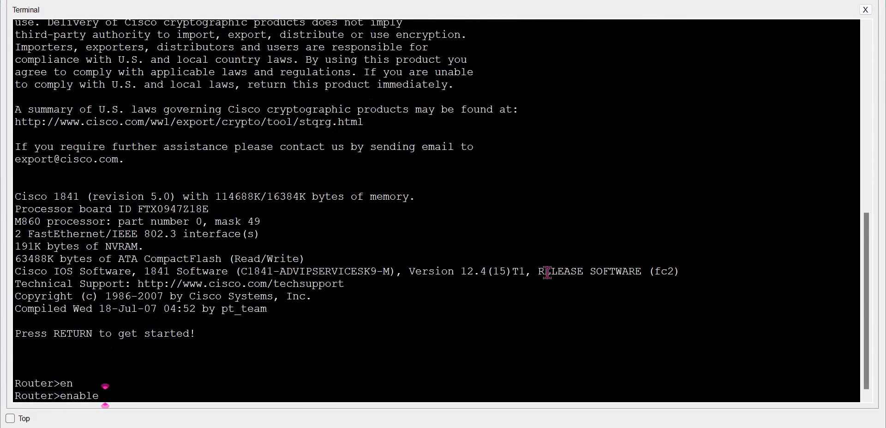
key(Return)
text(conf)
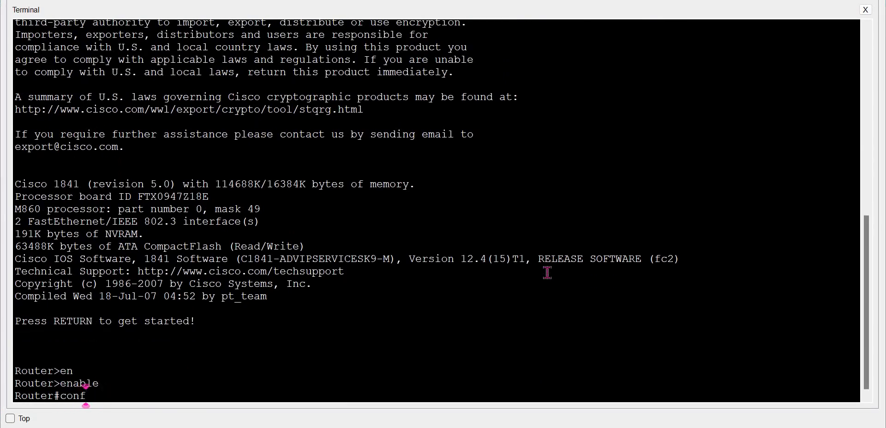
text(igure te)
key(Tab)
key(Return)
- Enter interface configuration mode for fastEthernet 0/0 on Routeur Armoire X.02
text(in)
key(Tab)
text(f)
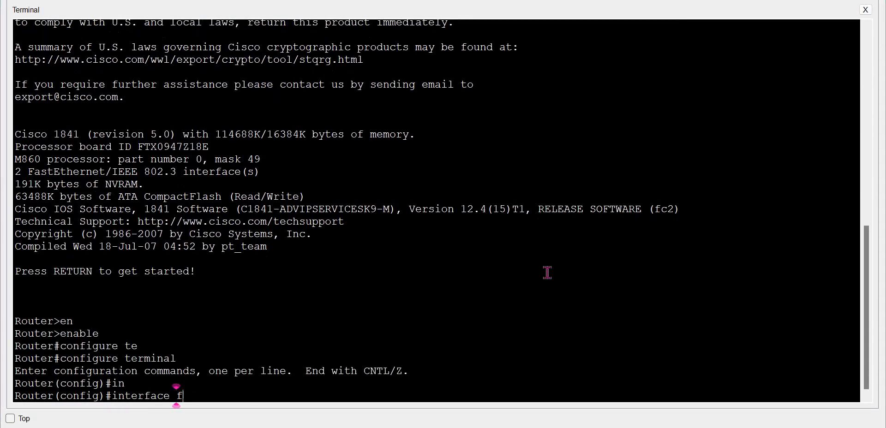
key(Tab)
text(0/0)
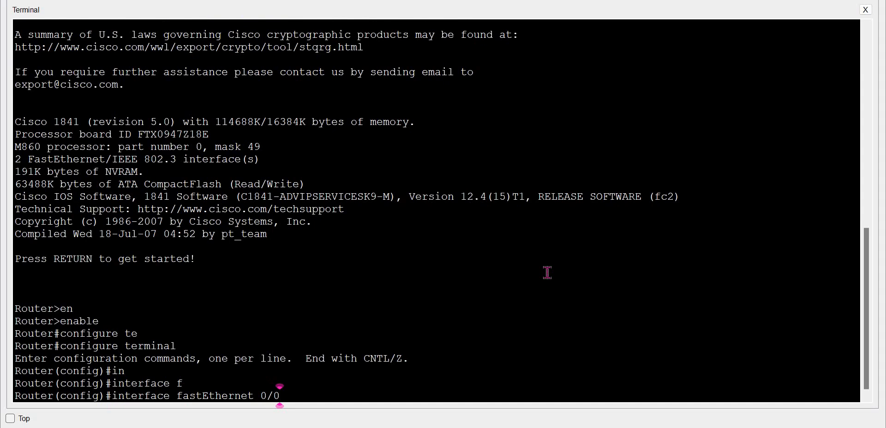
key(Return)
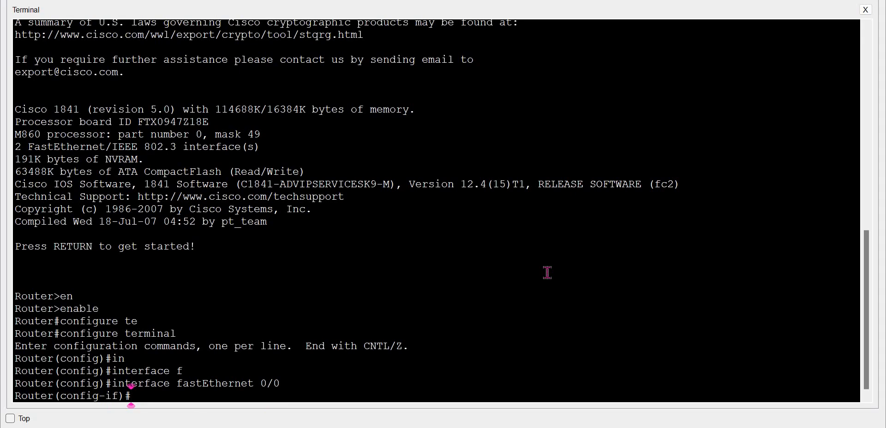
- Assign IP address 192.168.2.20 with mask 255.255.255.0 to Routeur Armoire X.02's interface fastEthernet 0/0
text(ip ad)
key(Tab)
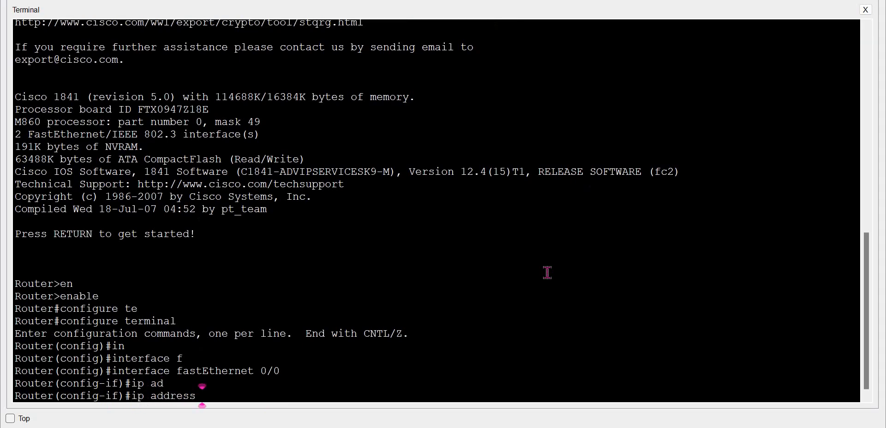
text(192.168.2.20)
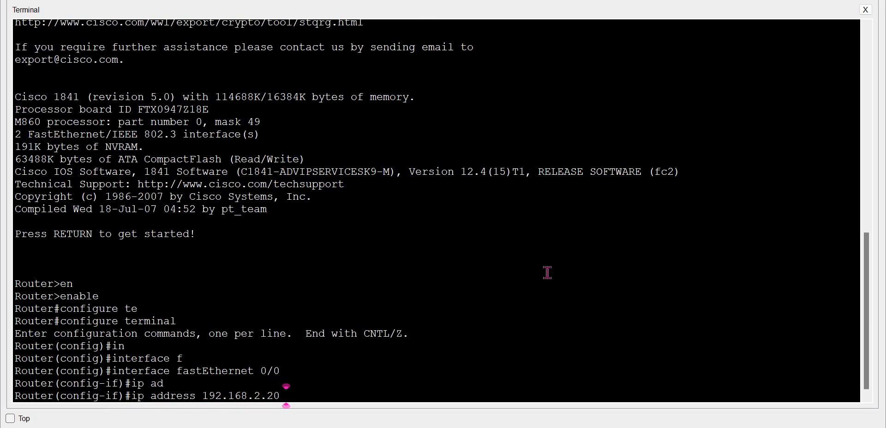
text( 255.255.255.0)
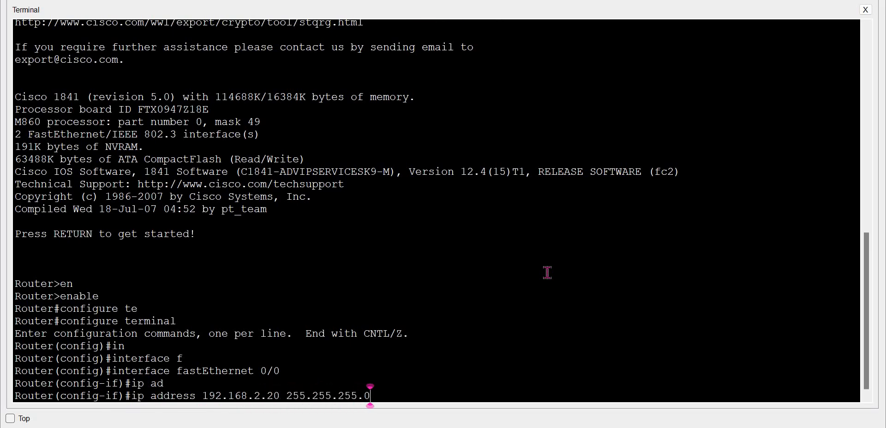
key(Return)
- Activate Routeur Armoire X.02's fastEthernet 0/0 interface with no shutdown, and exit to global configuration mode
text(no sh)
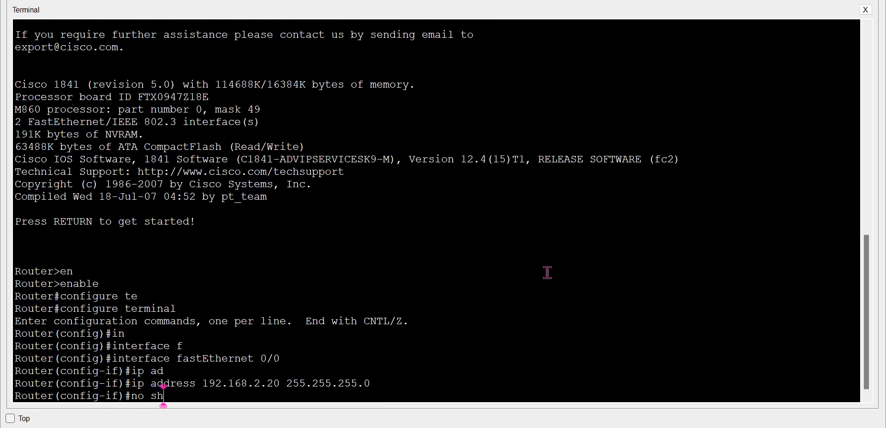
key(Tab)
key(Return)
key(Return)
text(exit)
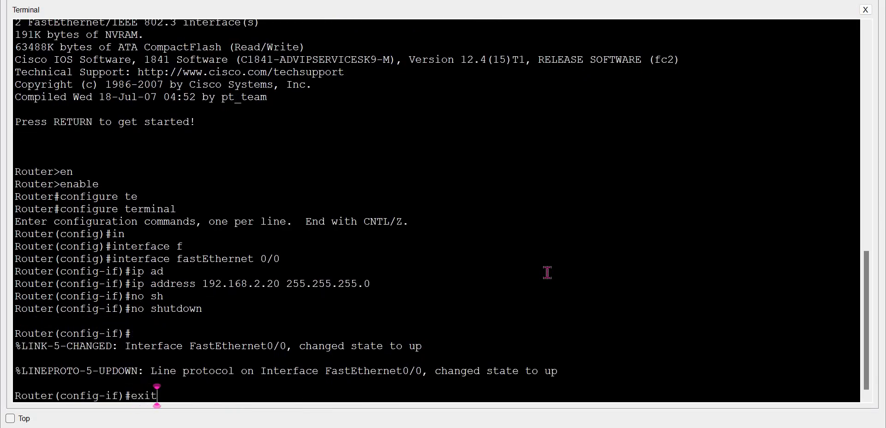
key(Return)
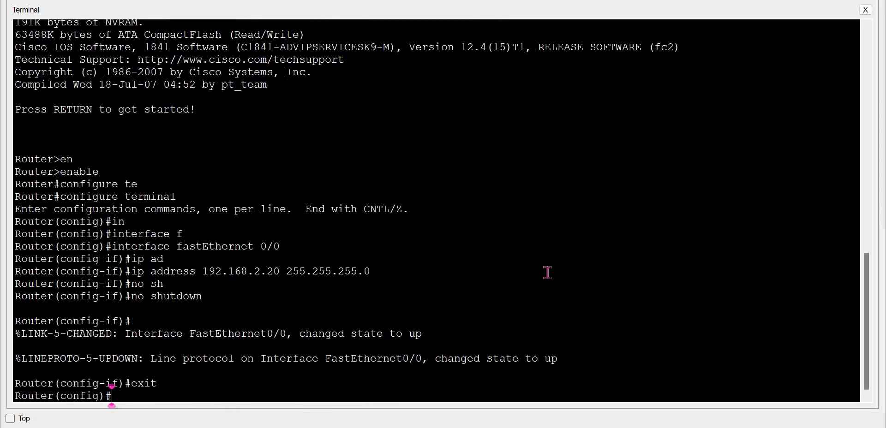
- Readdress Routeur Armoire X.02's interface fastEthernet 0/0 as 192.168.3.10 with mask 255.255.255.0, and exit to global configuration mode
text(in)
key(Tab)
text(f)
key(Tab)
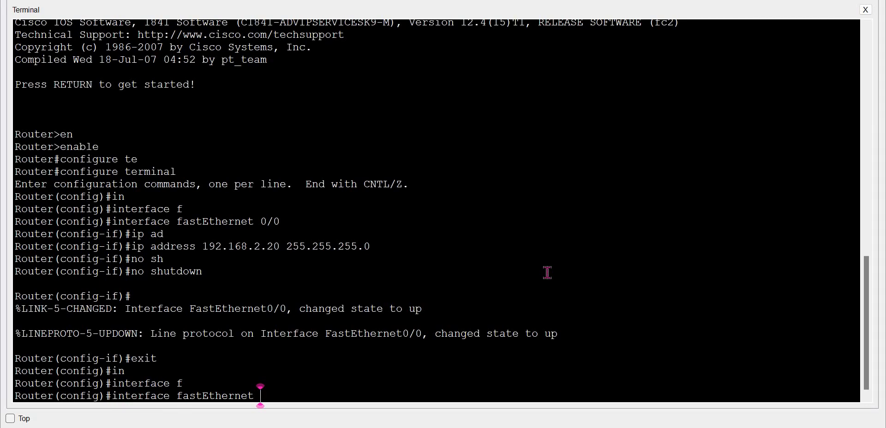
text(0/0)
key(Return)
key(Up)
key(Up)
key(Up)
key(Up)
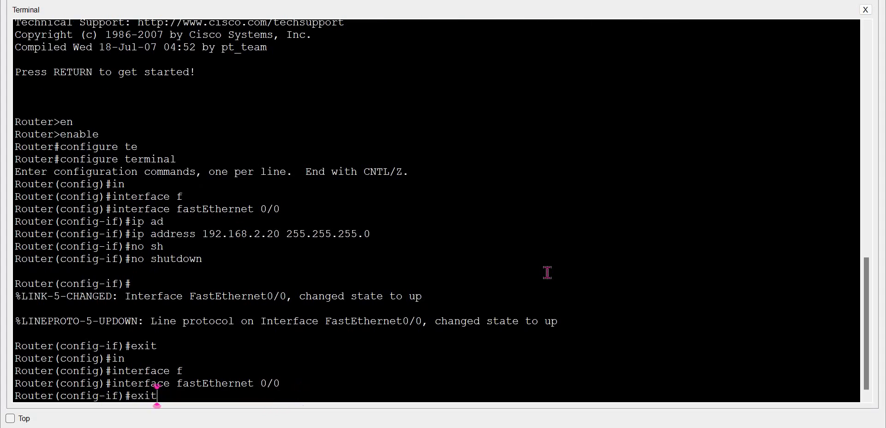
key(Left)
key(Left)
key(Left)
key(Left)
key(Left)
key(Left)
key(Left)
key(Left)
key(Left)
key(Left)
key(Left)
key(Left)
key(Left)
key(Left)
key(Left)
key(Left)
key(Left)
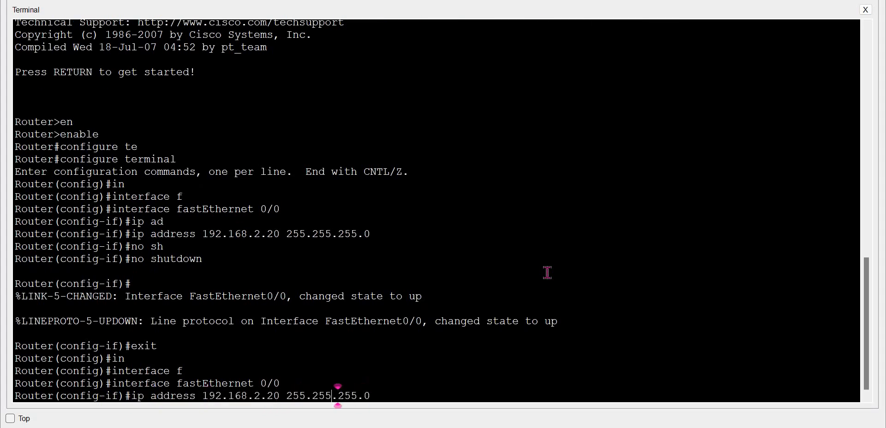
key(BackSpace)
text(3)
key(Right)
key(Right)
key(BackSpace)
text(1)
key(Return)
text(E)
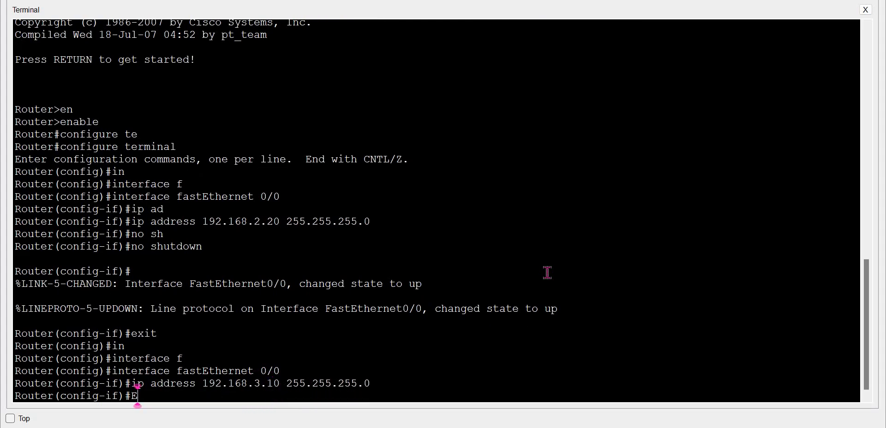
text(xit)
key(Return)
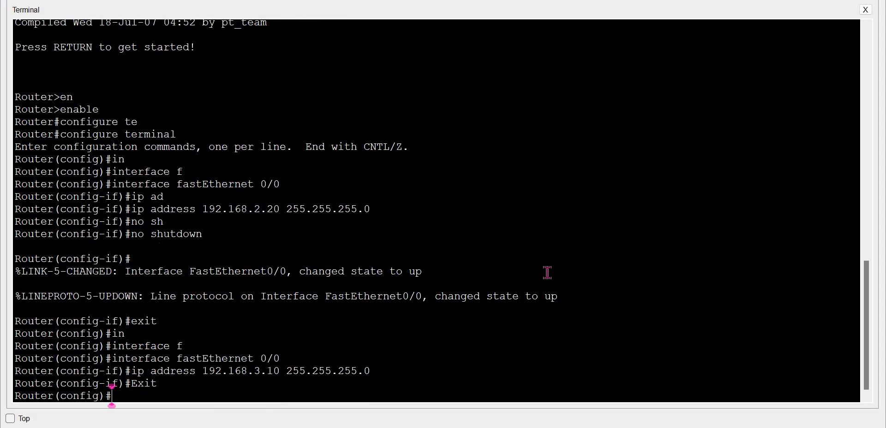
- Assign IP address 192.168.2.20 with mask 255.255.255.0 to Routeur Armoire X.02's interface fastEthernet 0/1
text(in)
key(Tab)
text(f)
key(Tab)
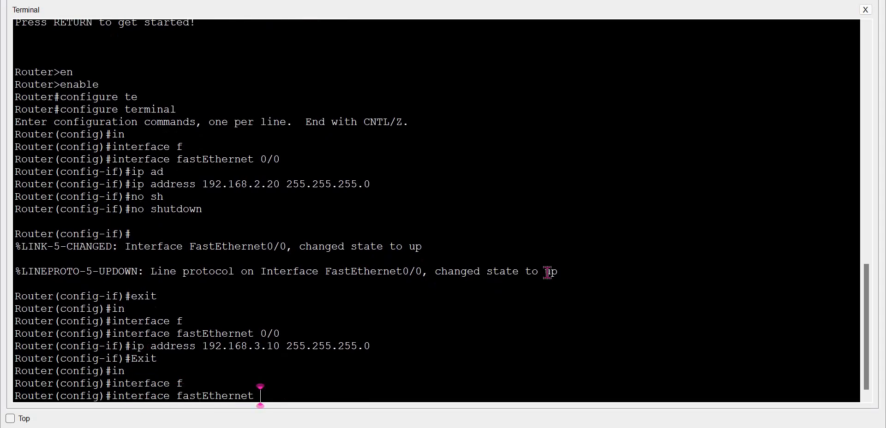
text(0/1)
key(Return)
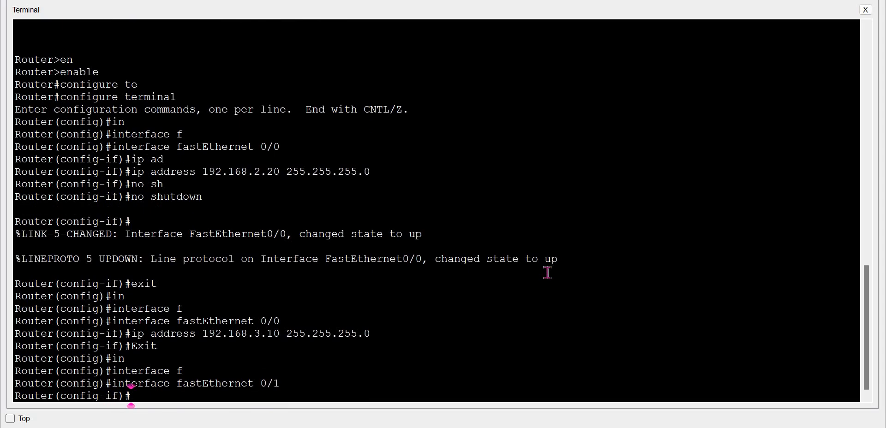
text(ip ad)
key(Tab)
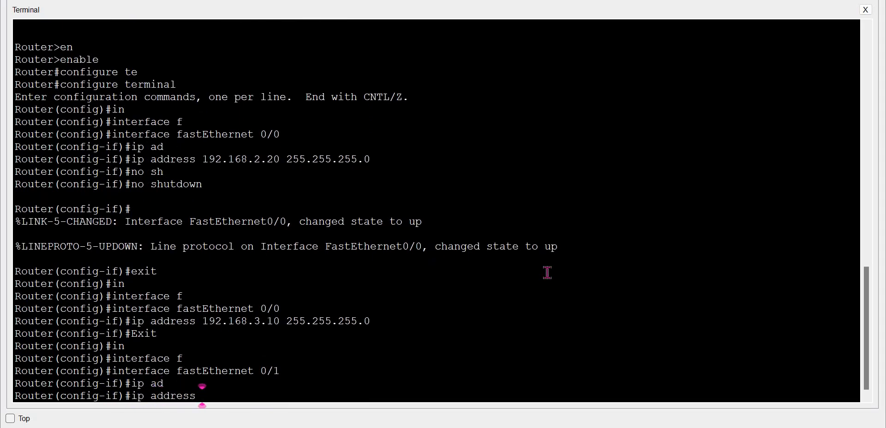
text(192.168.2.20 255.255.255.0)
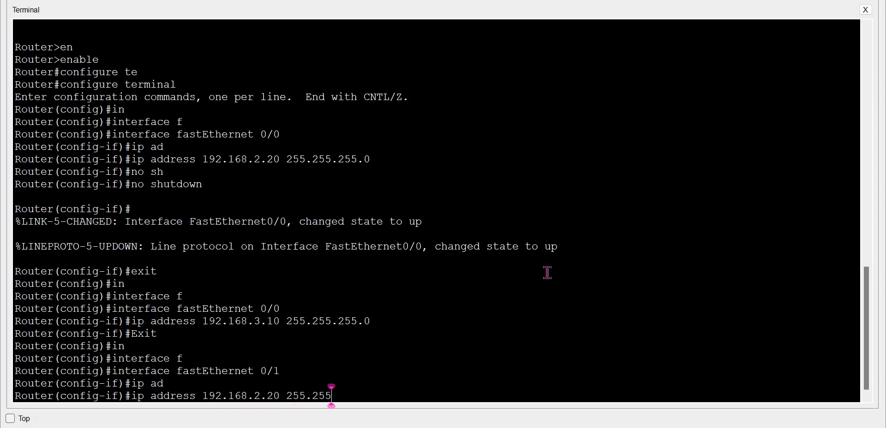
- Activate Routeur Armoire X.02's fastEthernet 0/1 interface with no shutdown, and exit to global configuration mode
text(no sh)
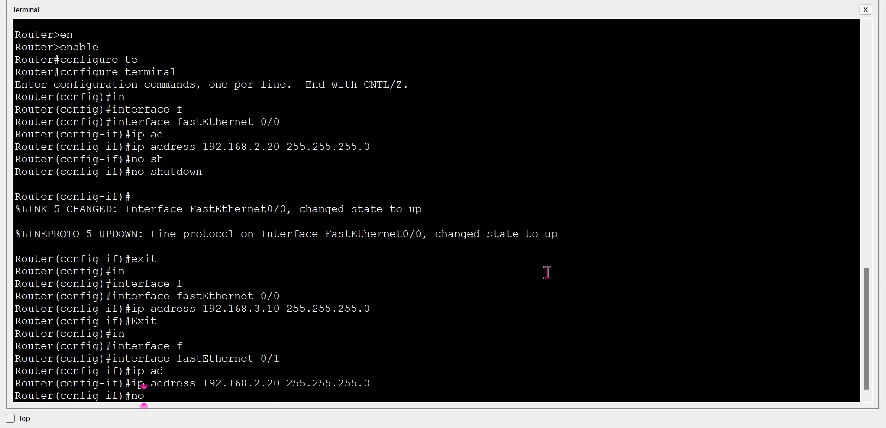
key(Tab)
key(Return)
text(exit)
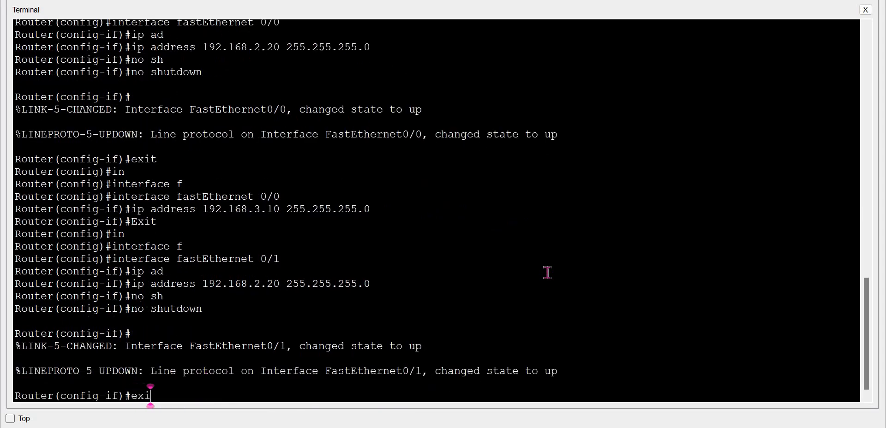
key(Return)
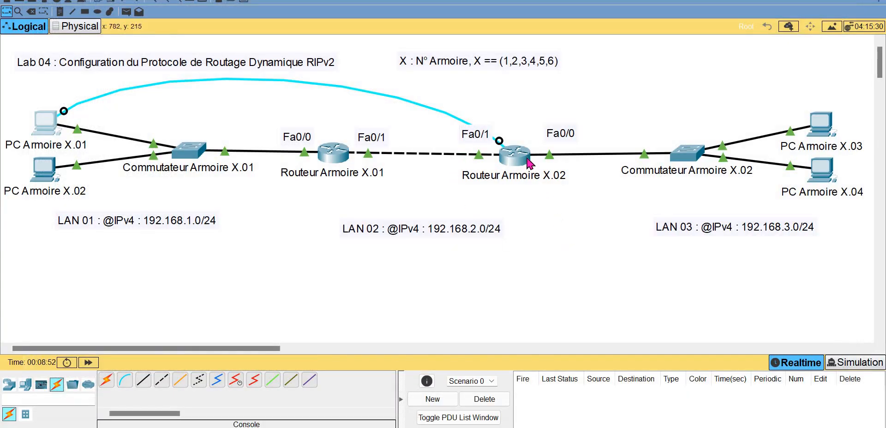
- Move the console cable from Routeur Armoire X.02 to Routeur Armoire X.01's Console port and open PC Armoire X.01's terminal with the default port settings
mouse_move(518, 162)
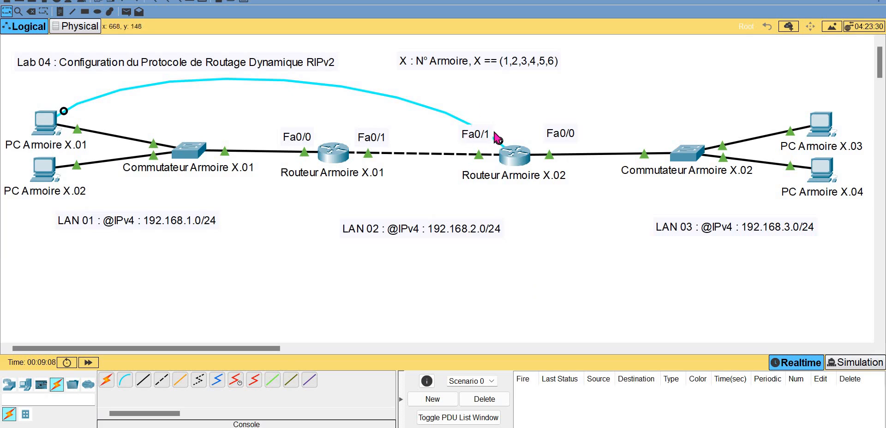
click(331, 150)
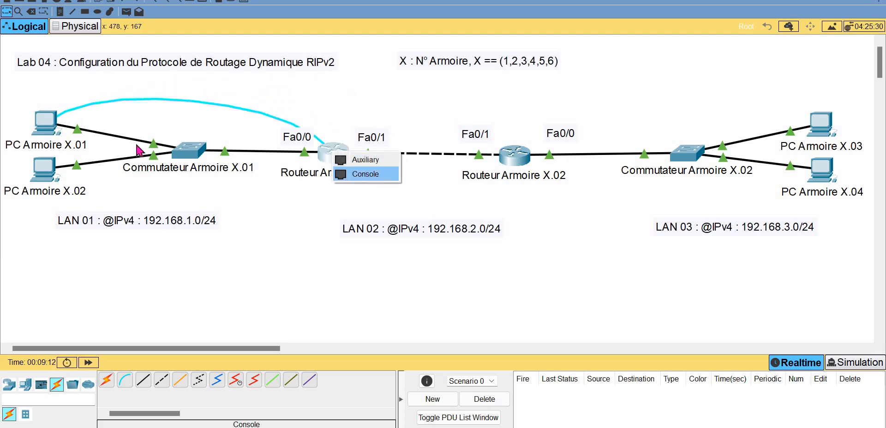
click(364, 173)
click(54, 124)
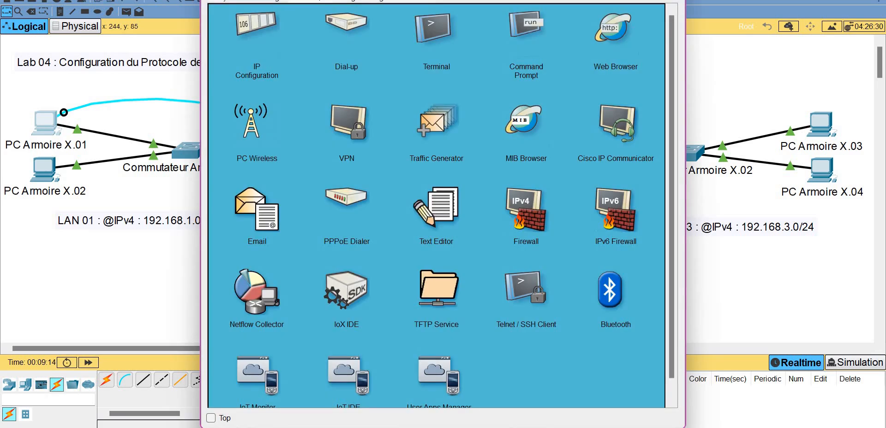
click(438, 32)
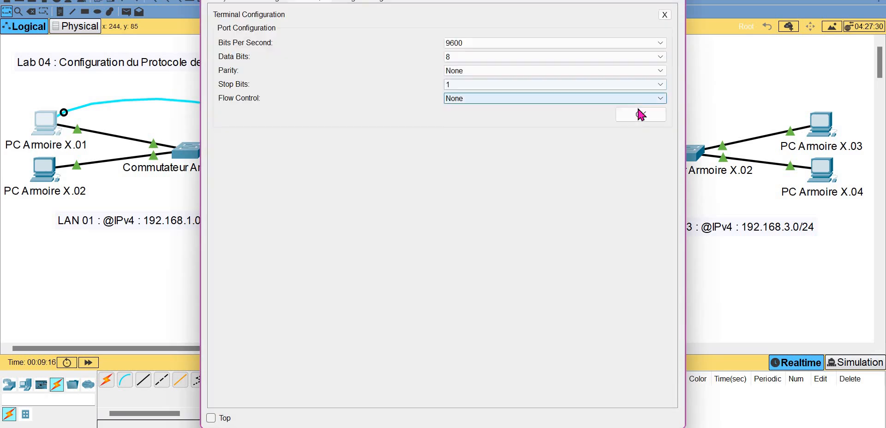
click(640, 114)
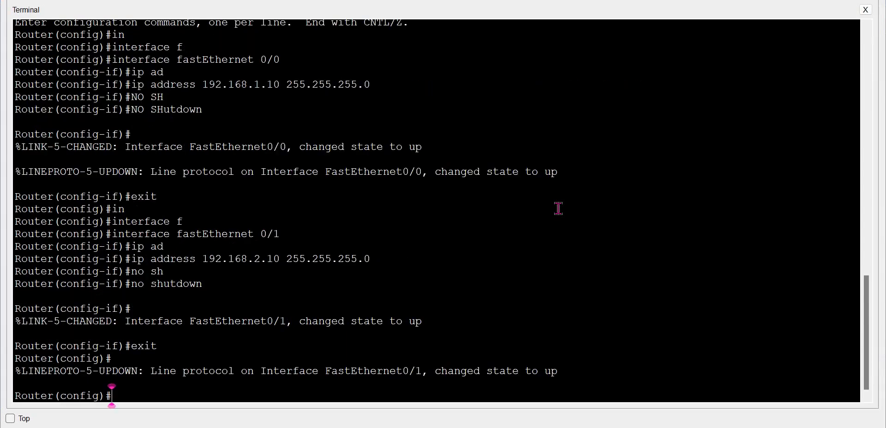
- Return to privileged mode on Routeur Armoire X.01 and display its routing table with show ip route
text(exit)
key(Return)
text(s)
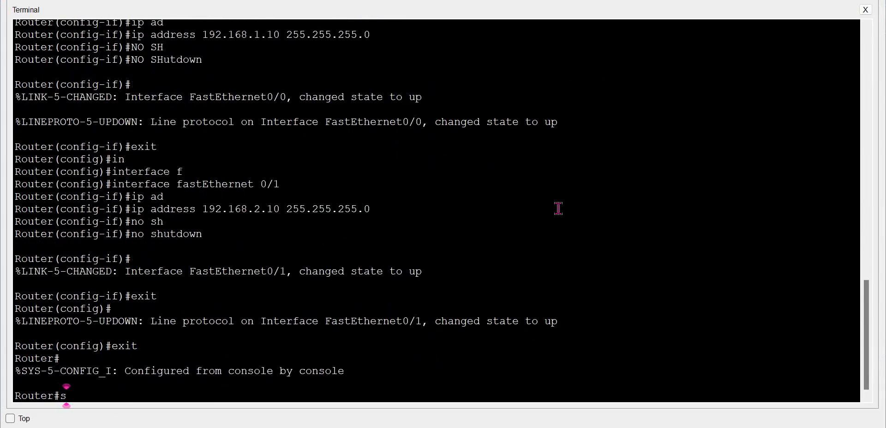
text(h)
key(Tab)
text(ip route)
key(Return)
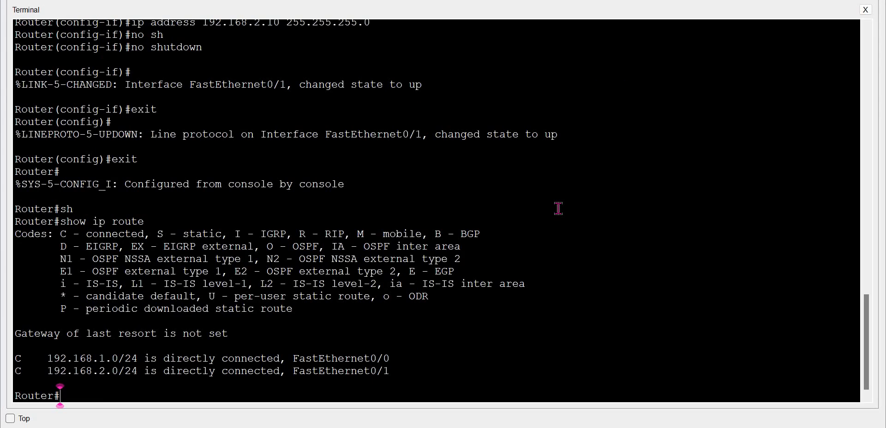
- Enter global configuration mode on Routeur Armoire X.01 and start RIP configuration with router rip
text(con)
key(Tab)
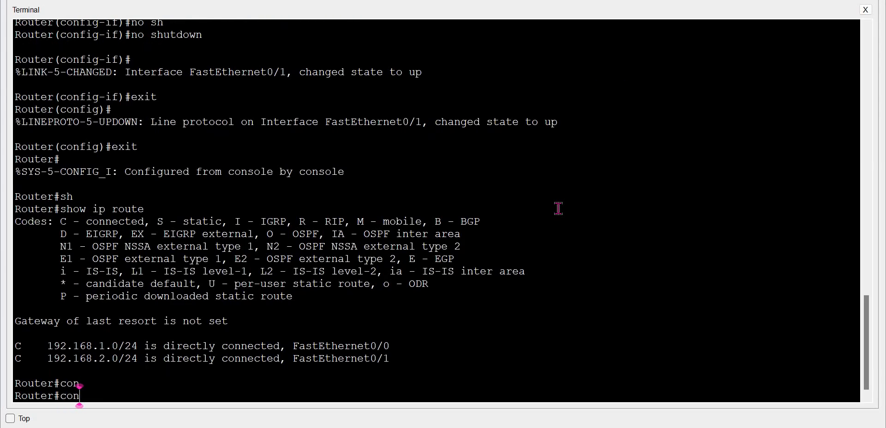
text(f)
key(Tab)
text(t)
key(Tab)
key(Return)
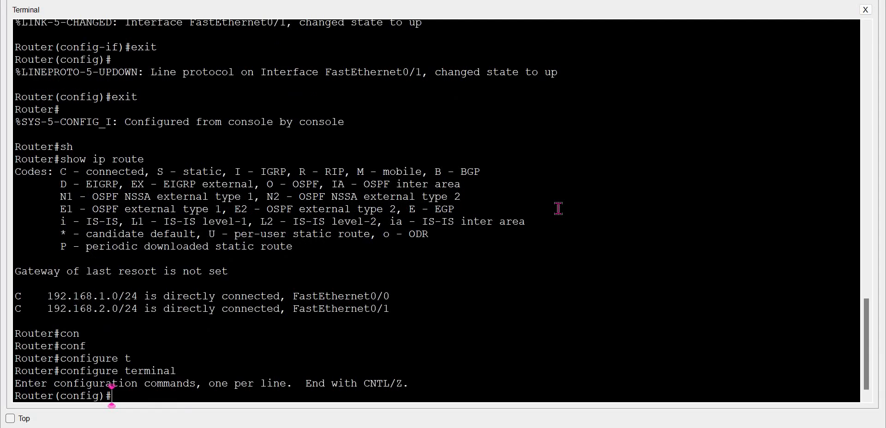
text(router rip)
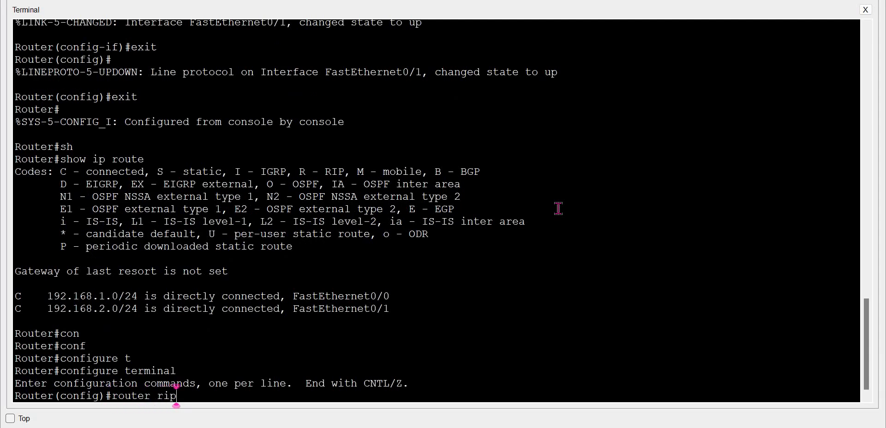
key(Return)
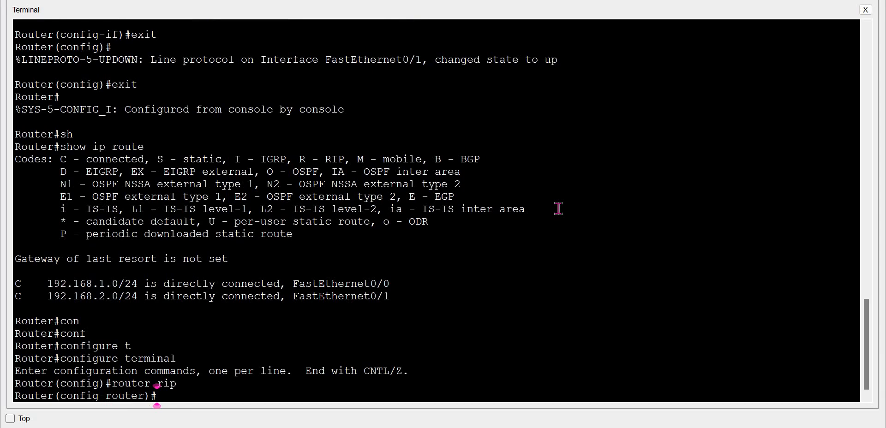
- Set the RIP version to 2 on Routeur Armoire X.01
text(ver)
key(Tab)
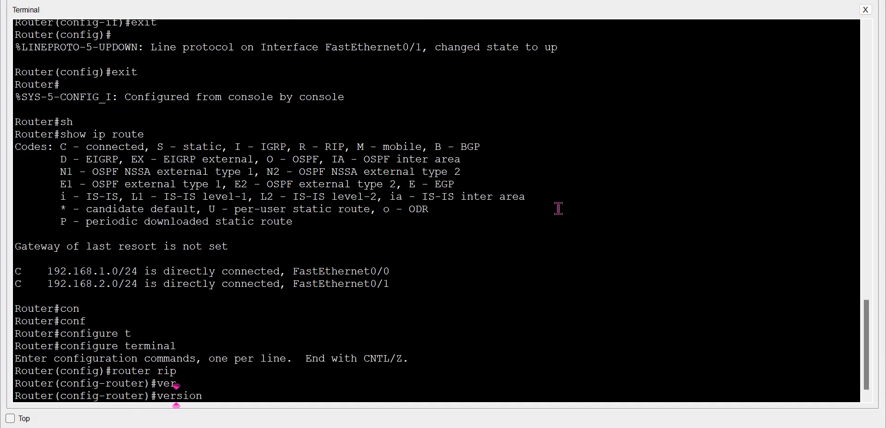
text(2)
key(Return)
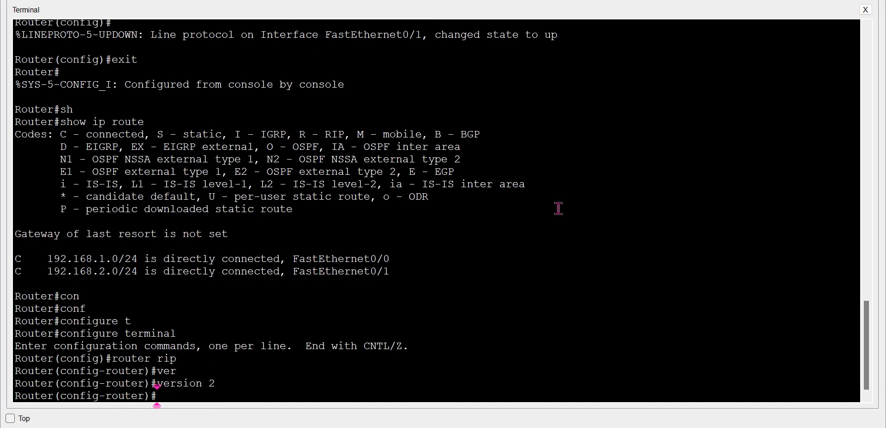
- Declare networks 192.168.1.0 and 192.168.2.0 in Routeur Armoire X.01's RIP configuration, and exit router configuration mode
text(net)
key(Tab)
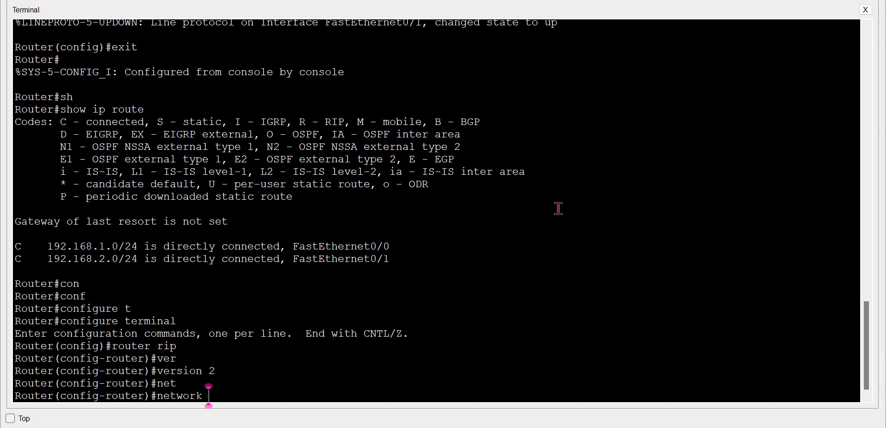
text(192.168)
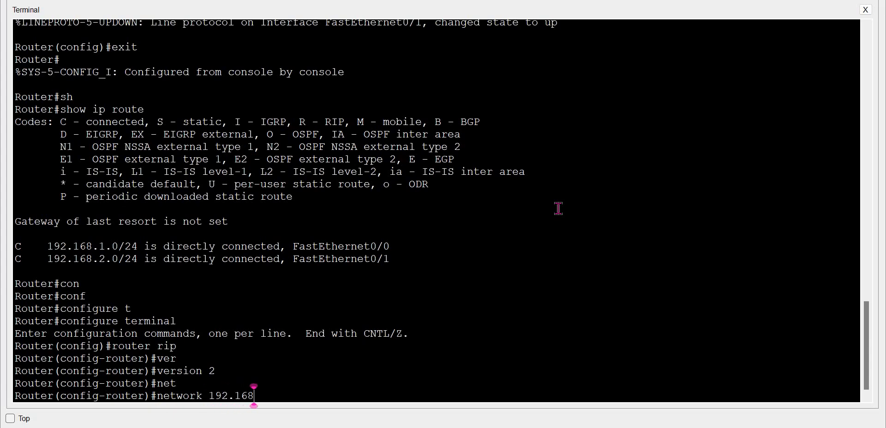
text(.1.0)
key(Return)
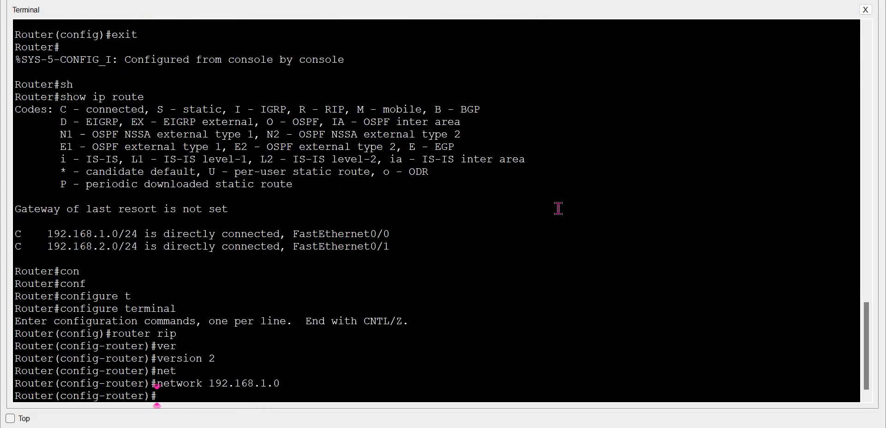
text(NET)
key(Tab)
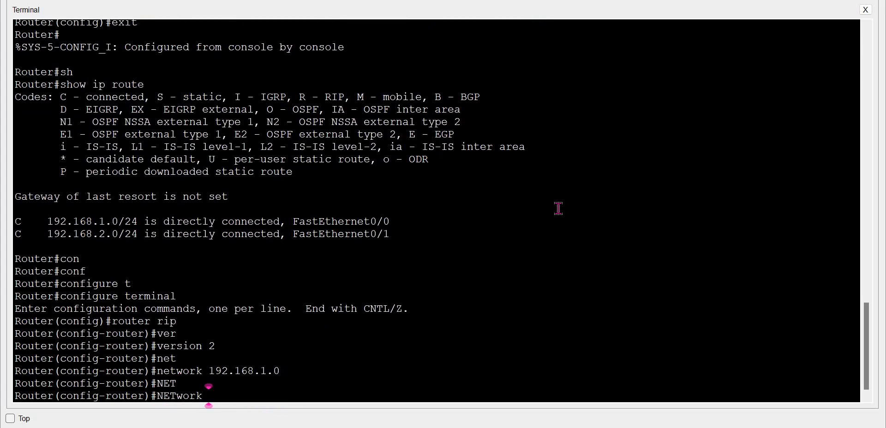
text(192.168.2.0)
key(Return)
text(exit)
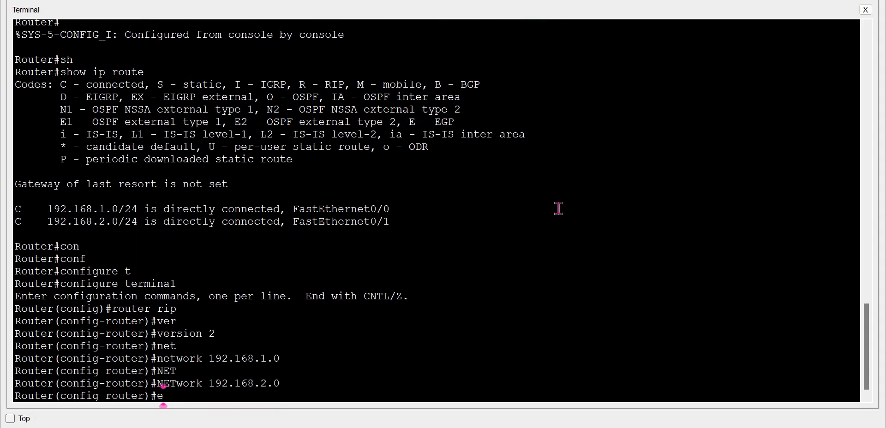
key(Return)
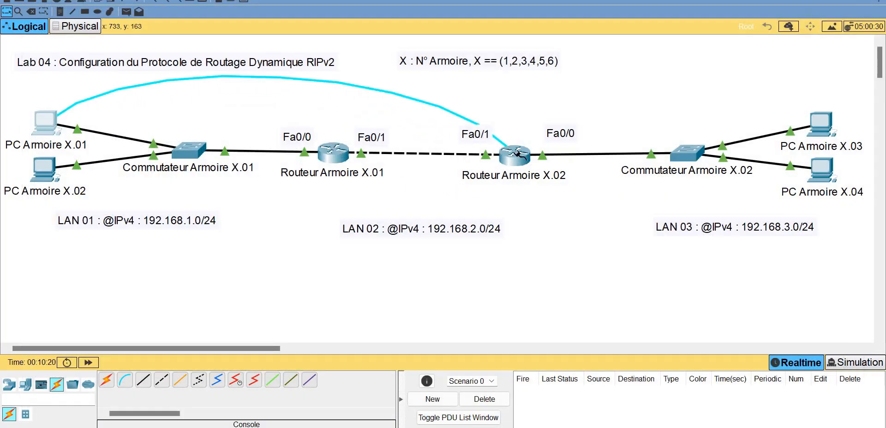
- Connect PC Armoire X.01's console cable to Routeur Armoire X.02's Console port and open the PC's terminal with the default port settings, maximized
click(524, 161)
click(530, 178)
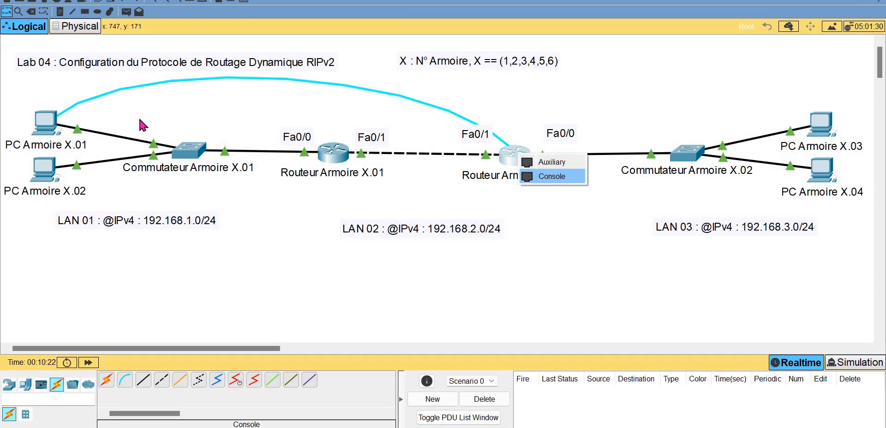
click(41, 121)
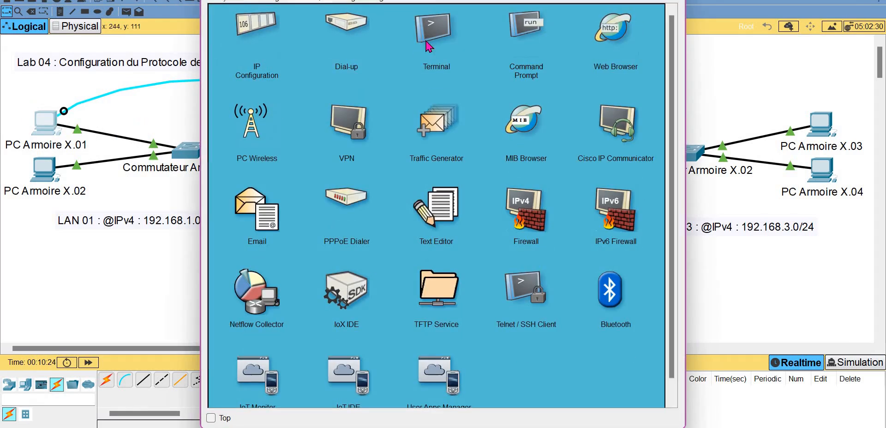
click(434, 40)
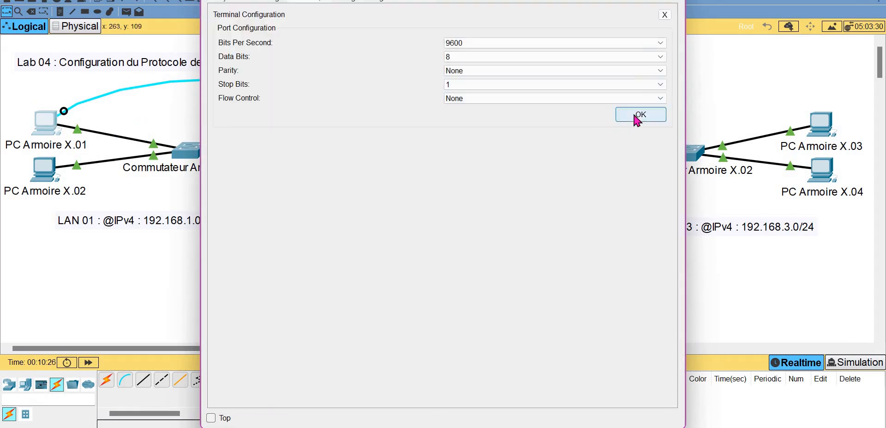
click(638, 116)
click(645, 0)
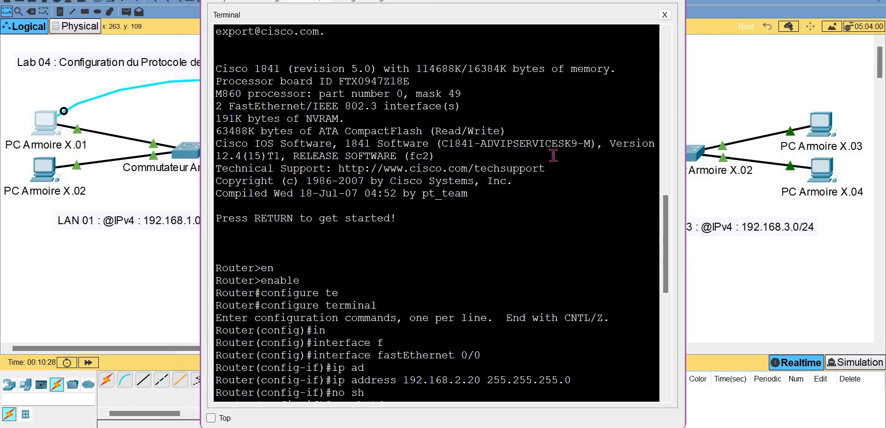
- Return to privileged mode on Routeur Armoire X.02 and display its routing table with show ip route
key(Return)
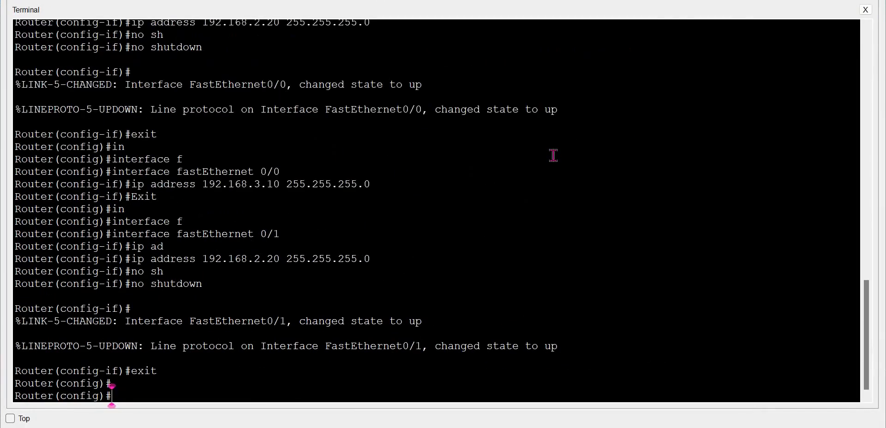
text(exit)
key(Return)
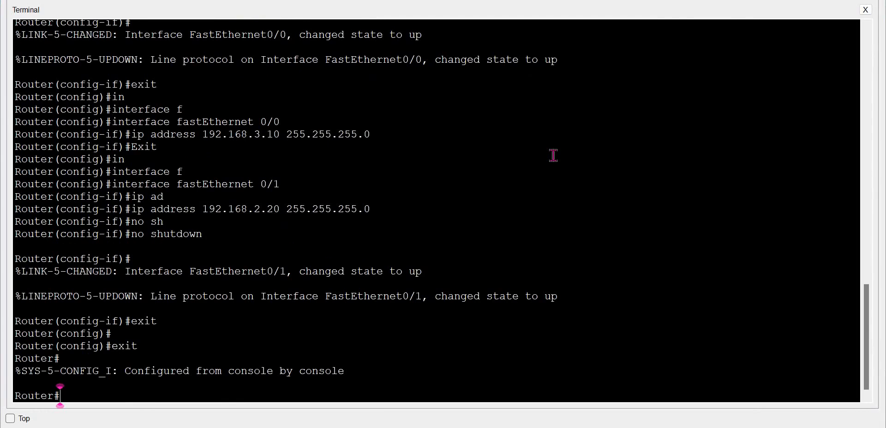
text(show ip r)
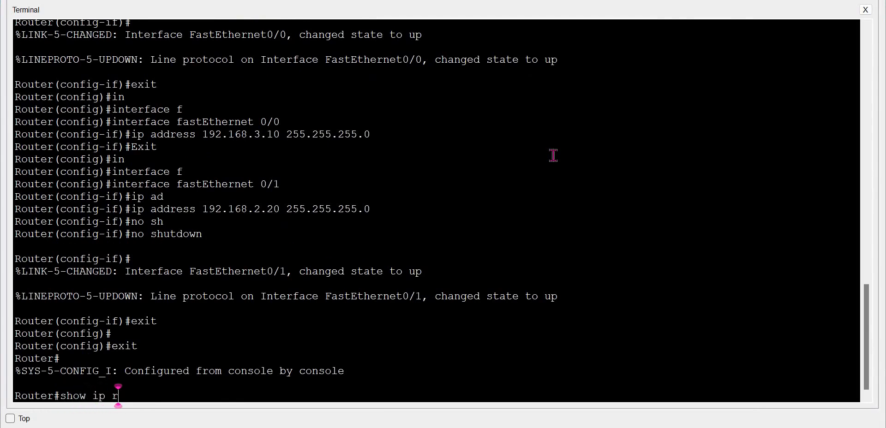
text(oute)
key(Return)
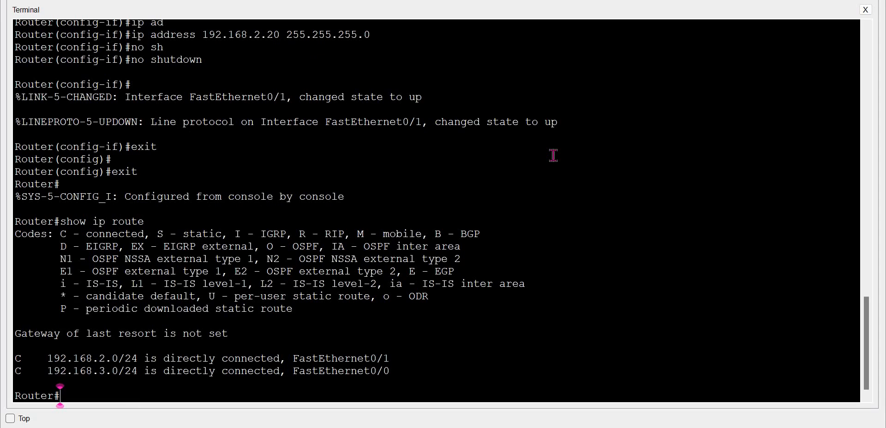
- Enter global configuration mode on Routeur Armoire X.02 and start RIP configuration with router rip
text(confi)
key(Tab)
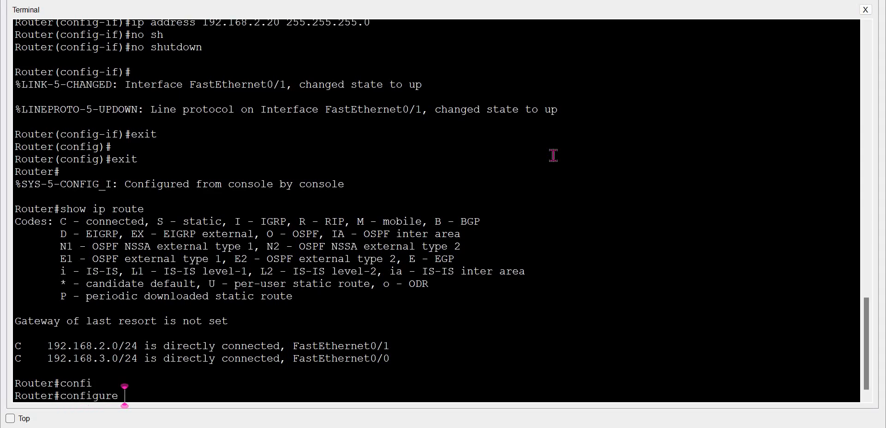
text(t)
key(Tab)
key(Return)
text(router rip)
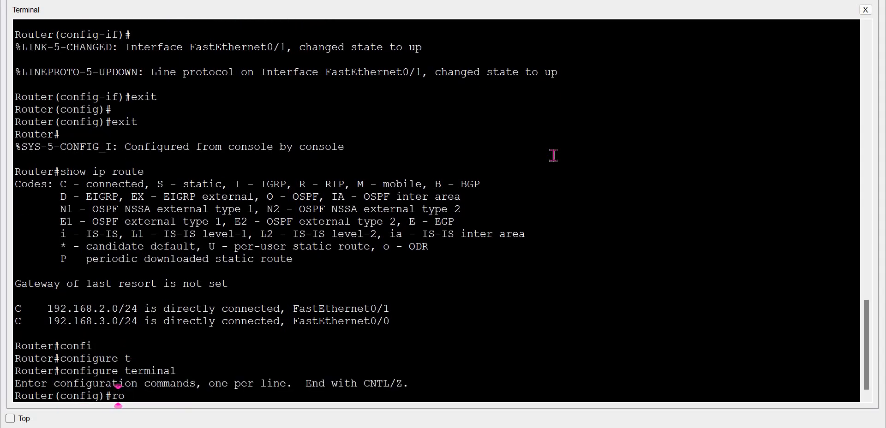
key(Return)
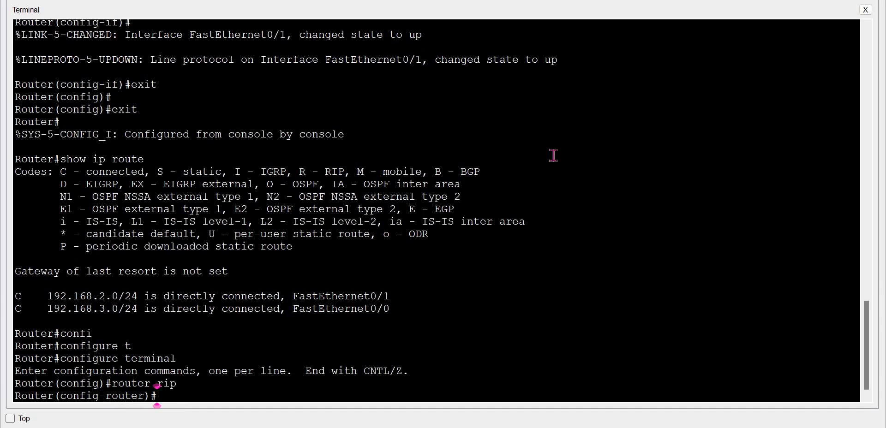
- Set the RIP version to 2 on Routeur Armoire X.02
text(vers)
key(Tab)
text(2)
key(Return)
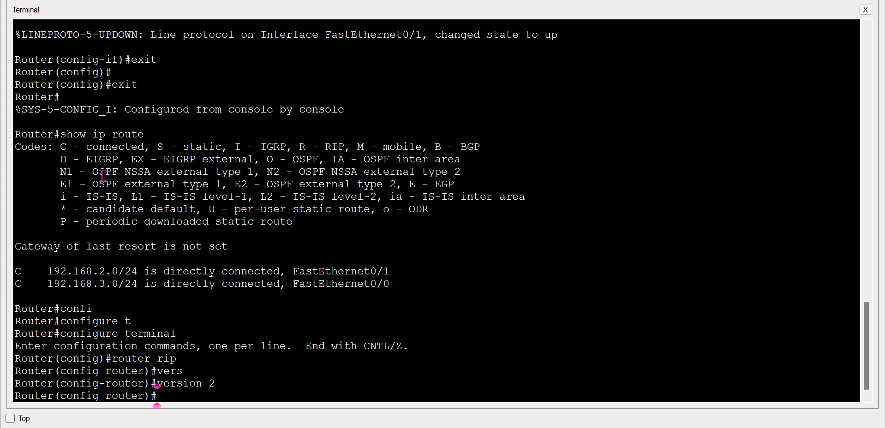
- Declare networks 192.168.2.0 and 192.168.3.0 in RIP on Routeur Armoire X.02 and exit the RIP configuration
text(net)
key(Tab)
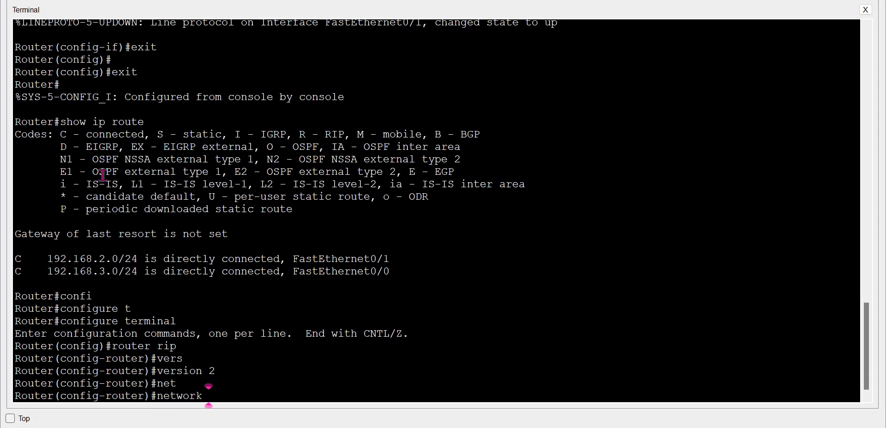
text(192.168.2.0)
key(Return)
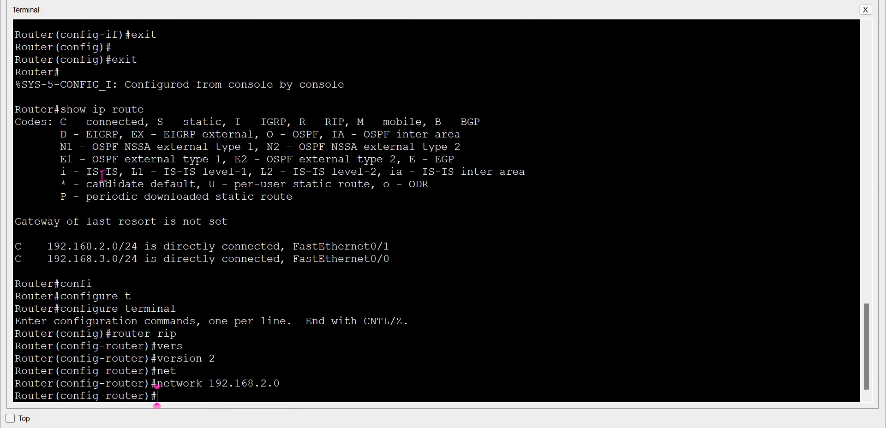
text(NET)
key(Tab)
text(1)
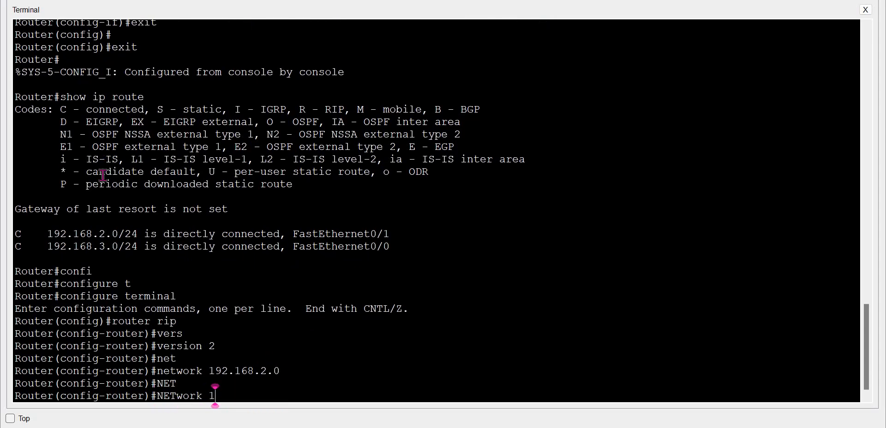
text(92.168.3.0)
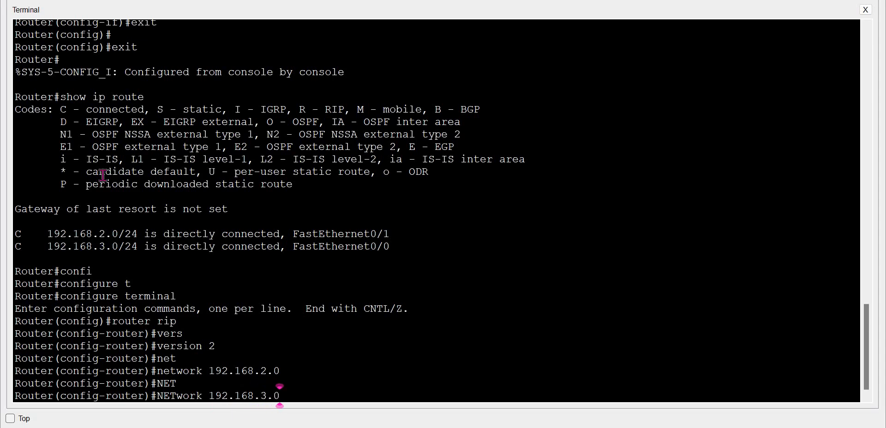
key(Return)
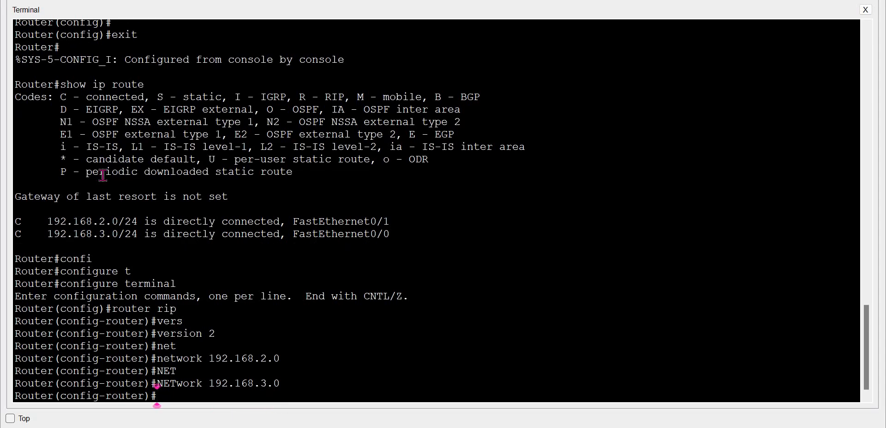
text(exit)
key(Return)
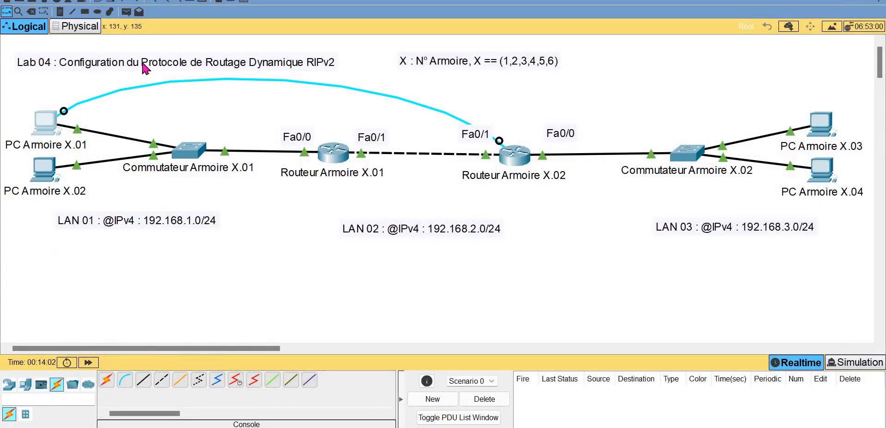
- Send a simple PDU from PC Armoire X.01 to PC Armoire X.03 and fire it again
click(126, 11)
click(53, 130)
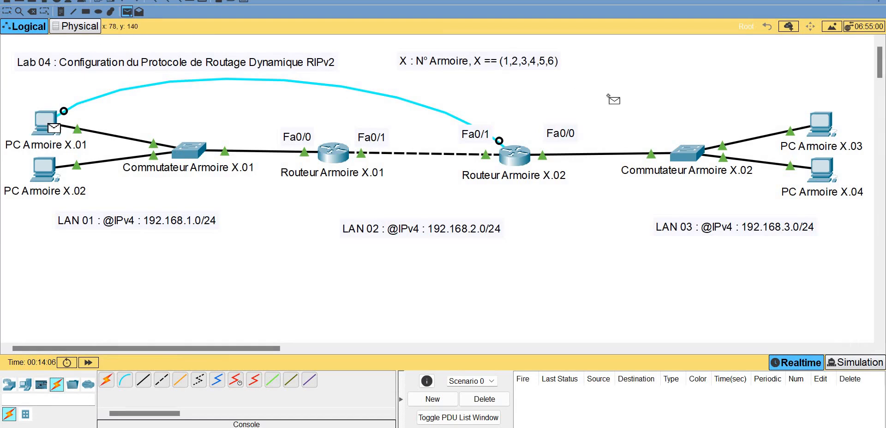
click(819, 129)
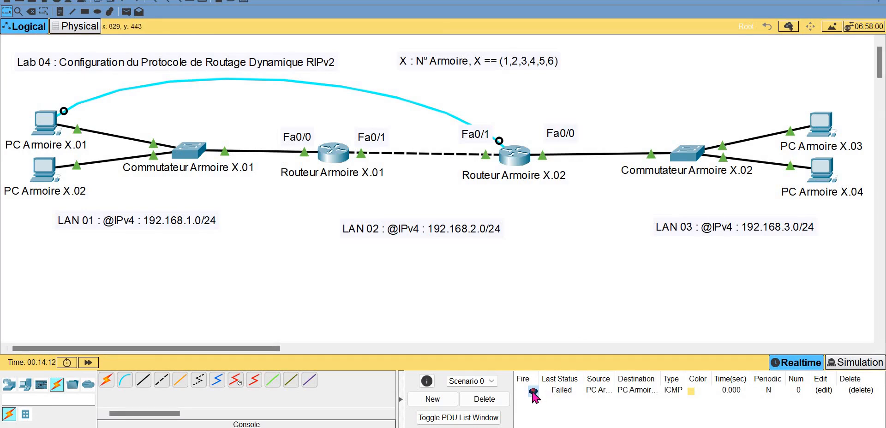
double_click(533, 391)
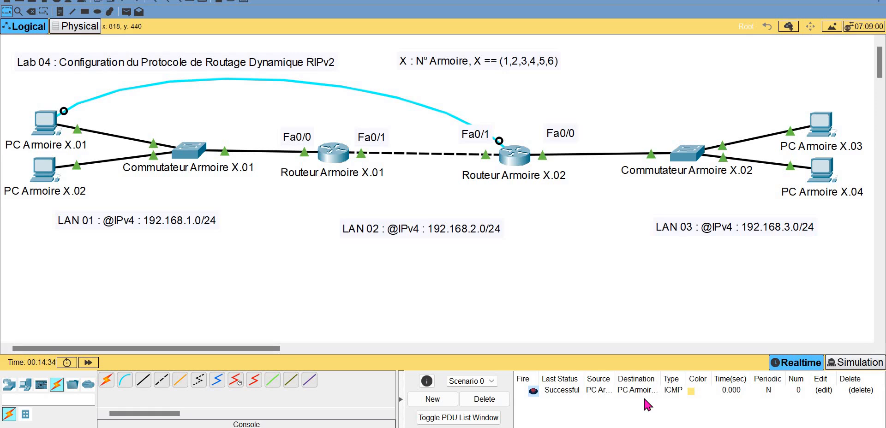
- Send a simple PDU from PC Armoire X.02 to PC Armoire X.04 and fire it again
click(126, 11)
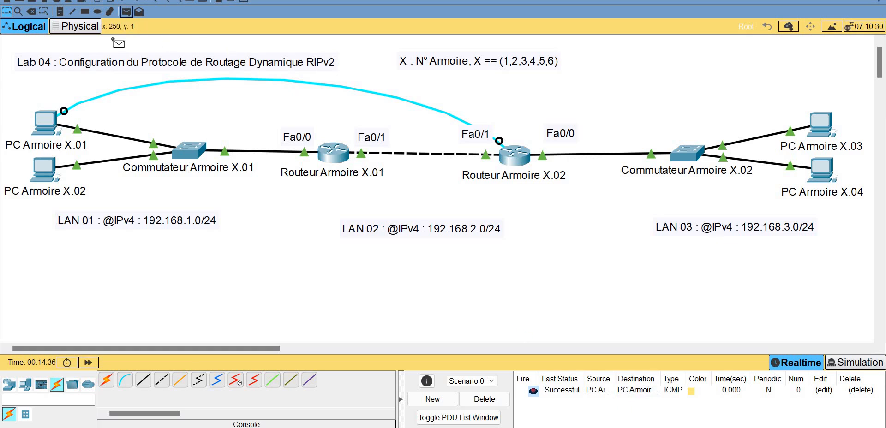
click(54, 169)
click(821, 180)
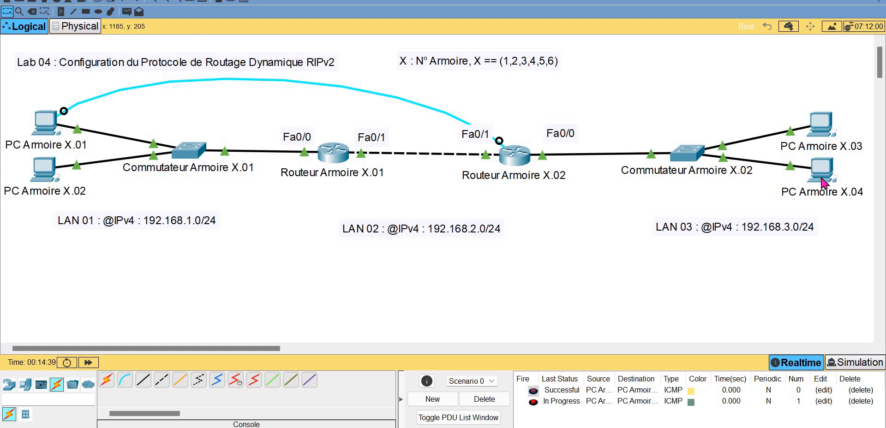
click(532, 402)
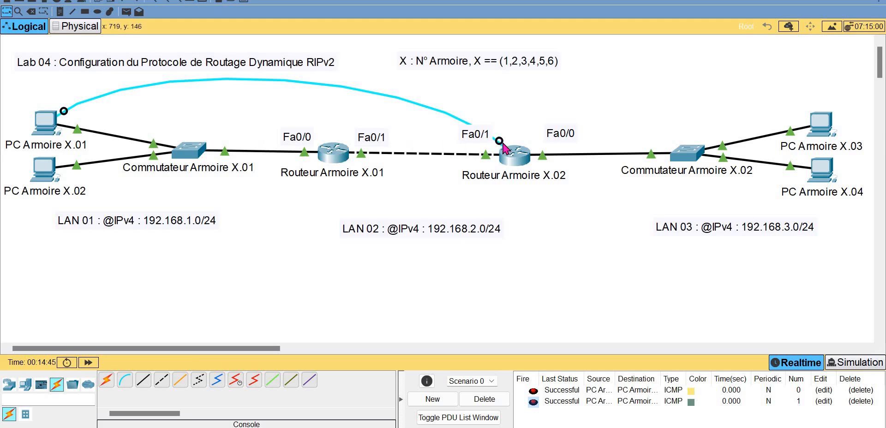
- Move the console cable to Routeur Armoire X.01's Console port and open PC Armoire X.01's terminal with the default port settings
click(345, 153)
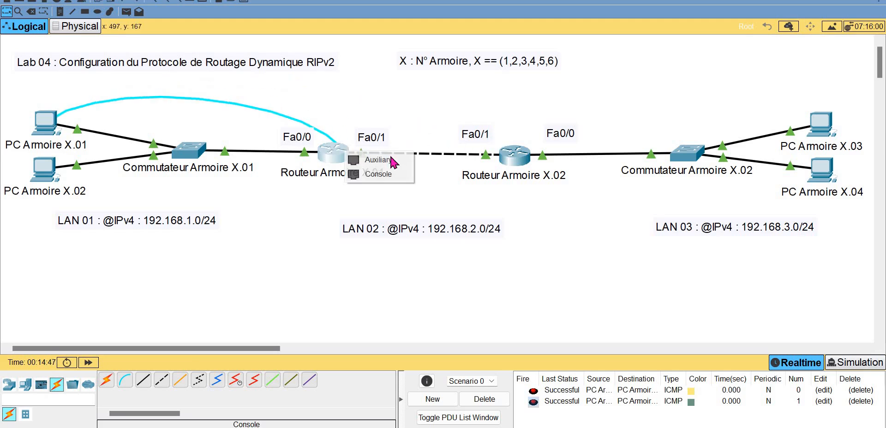
click(392, 173)
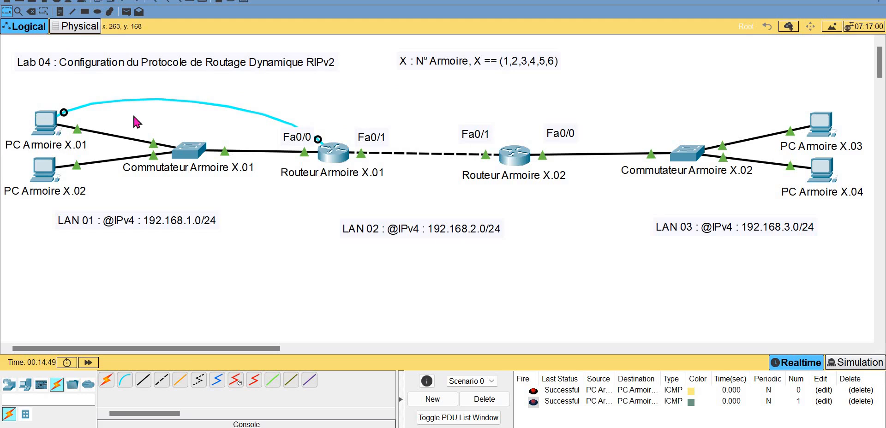
click(45, 123)
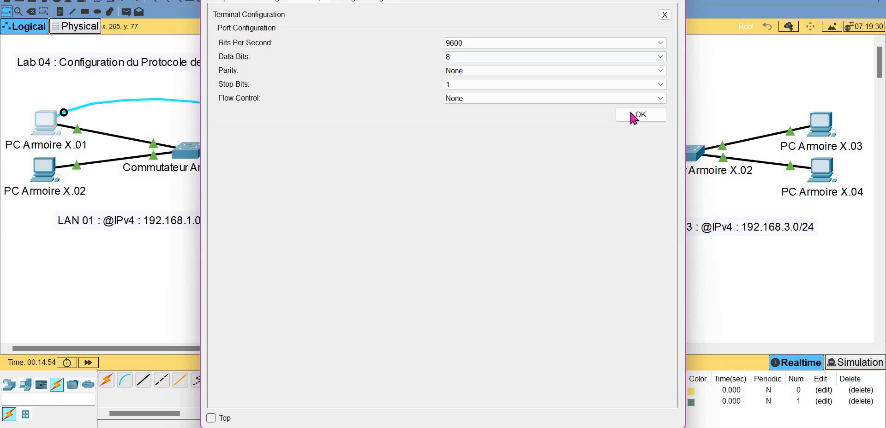
click(630, 110)
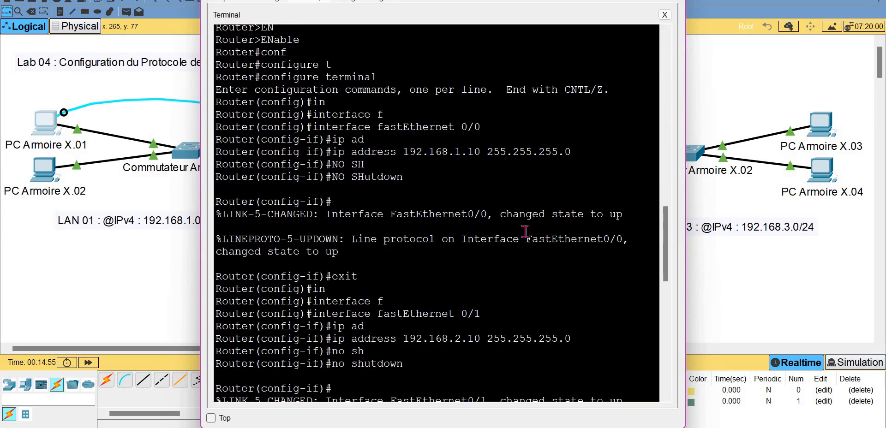
key(Return)
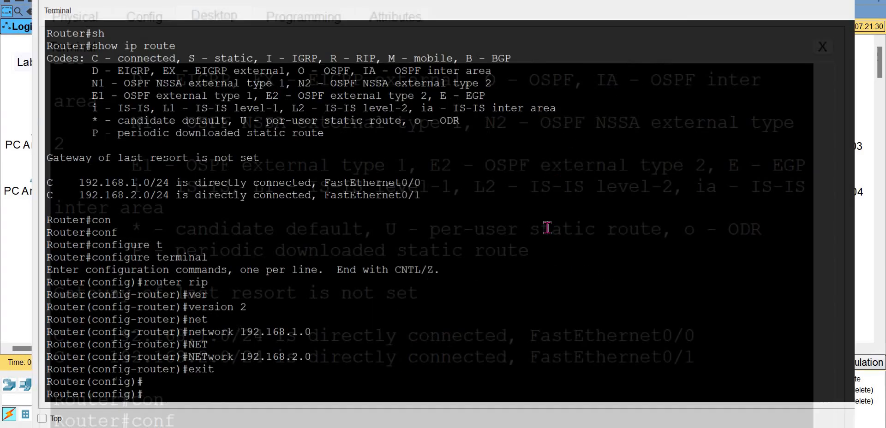
- Return to privileged mode on Routeur Armoire X.01 and display its routing table with show ip route
click(547, 228)
text(exit)
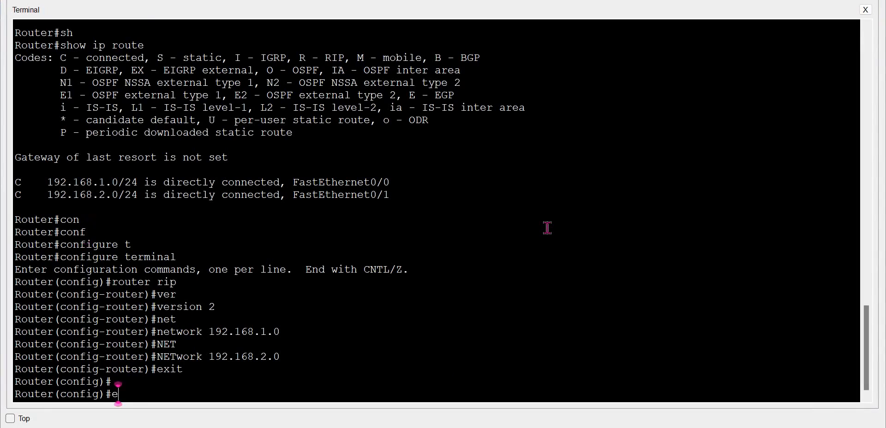
key(Return)
text(show ip route)
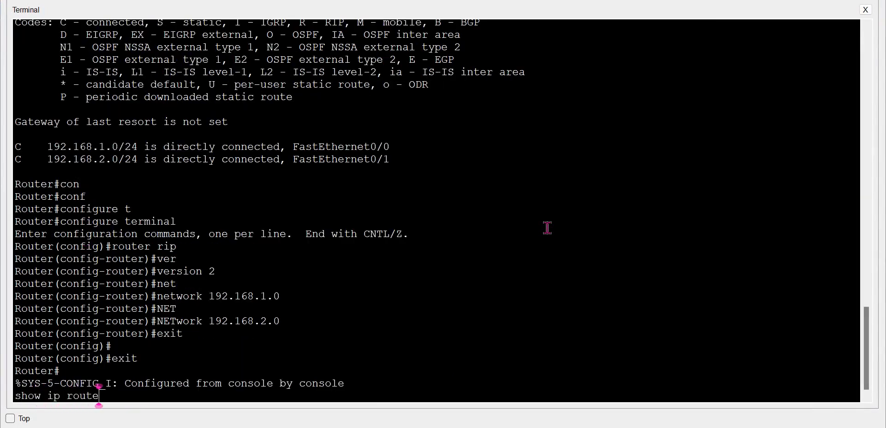
key(Return)
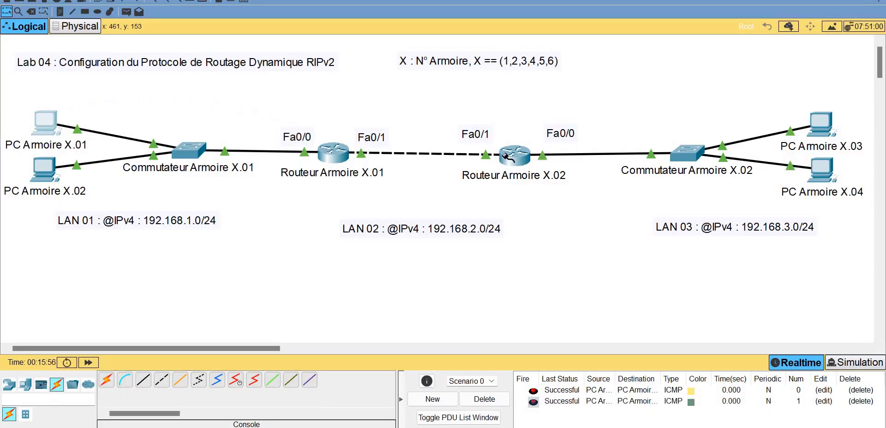
- Move the console cable to Routeur Armoire X.02's Console port and open PC Armoire X.01's terminal with the default port settings
click(535, 156)
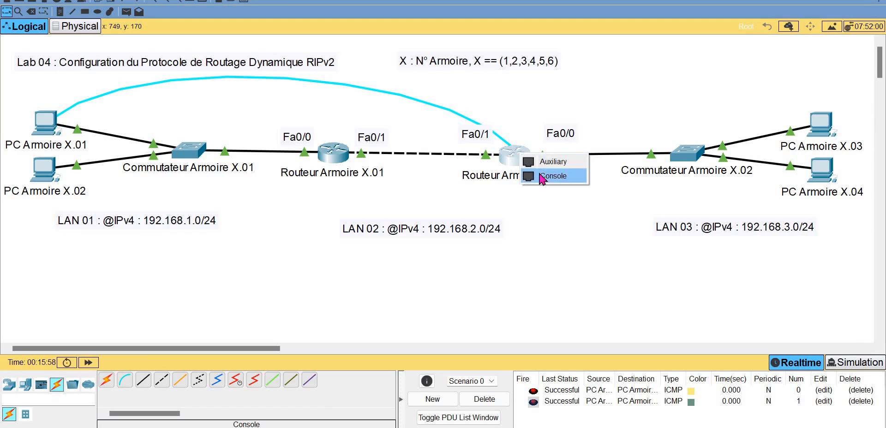
click(540, 176)
click(41, 126)
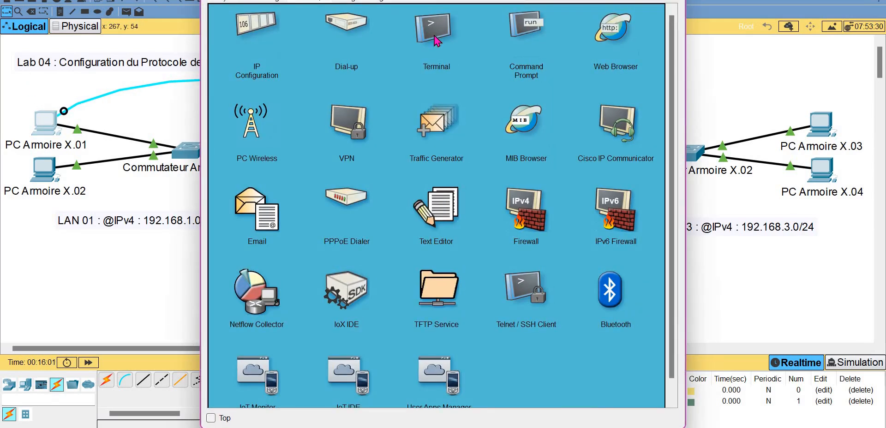
click(436, 41)
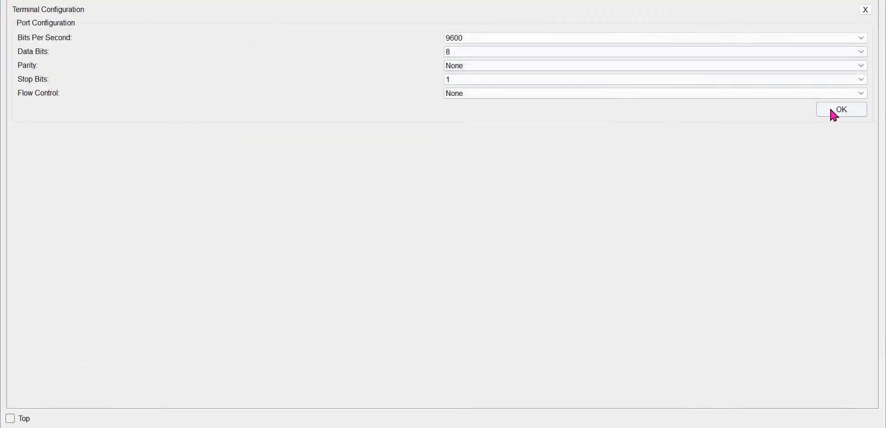
click(830, 112)
- Leave global configuration mode on Routeur Armoire X.02 and check its RIP-learned routes with show ip route
key(Return)
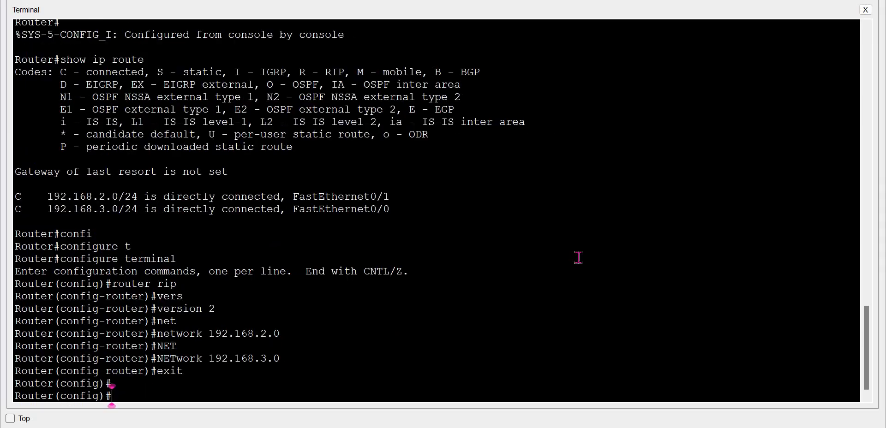
text(exit)
key(Return)
text(sh)
key(Tab)
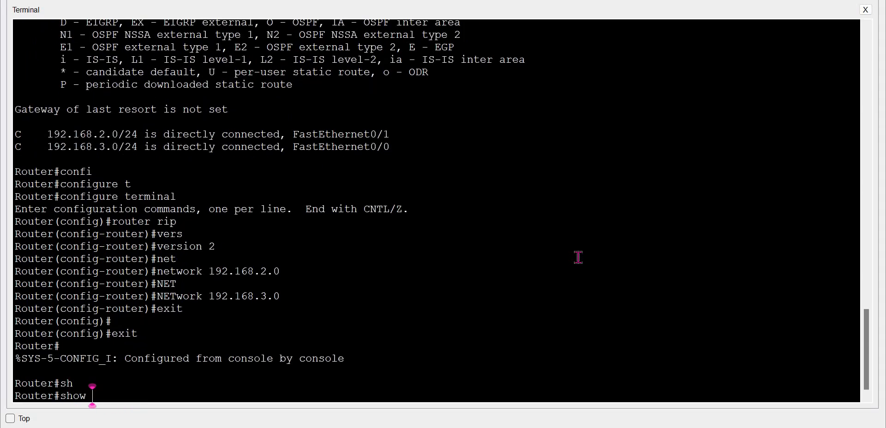
text(ip route)
key(Return)
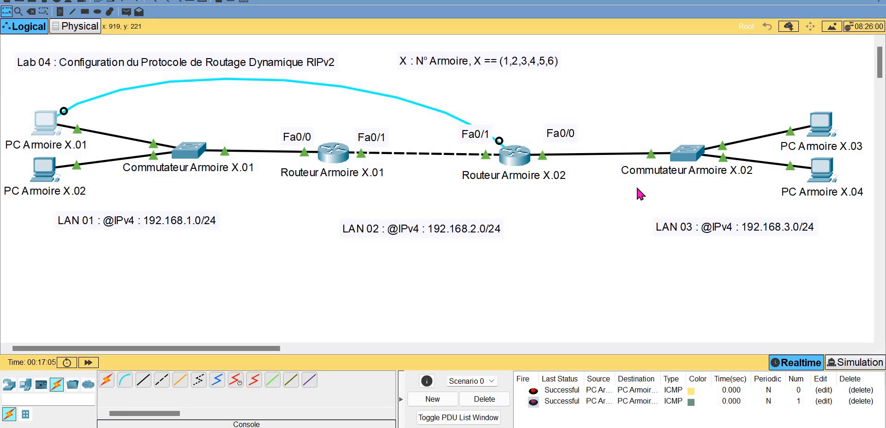
- Inspect Routeur Armoire X.01's routing table with the Inspect tool, then close the table
click(18, 11)
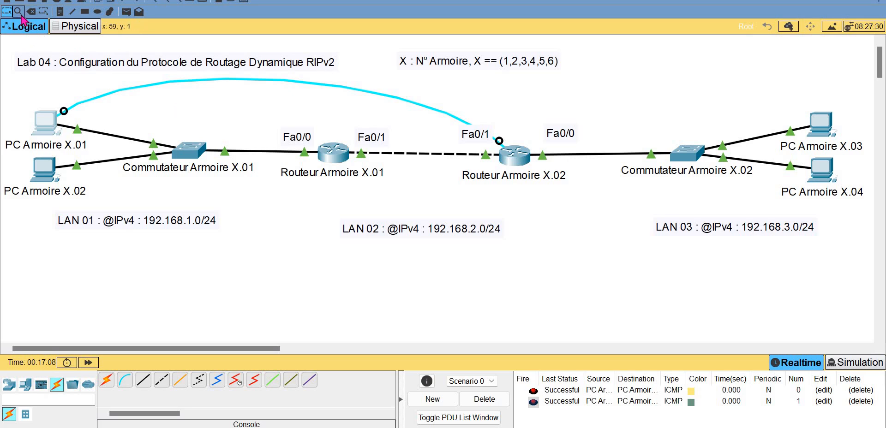
click(331, 154)
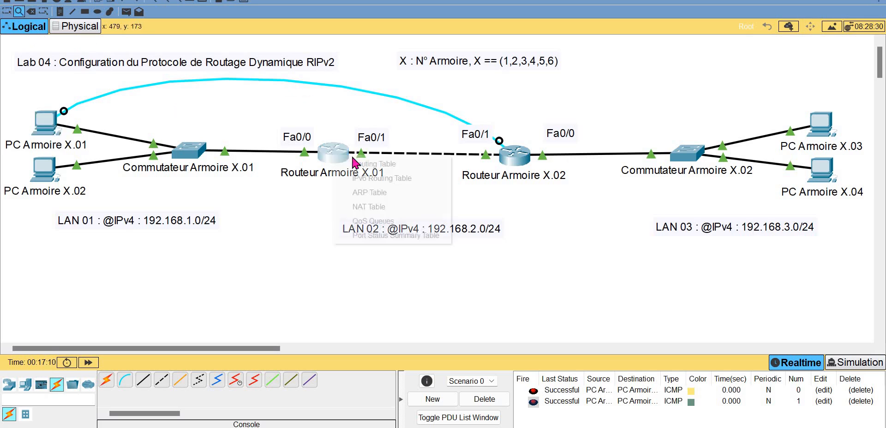
click(386, 170)
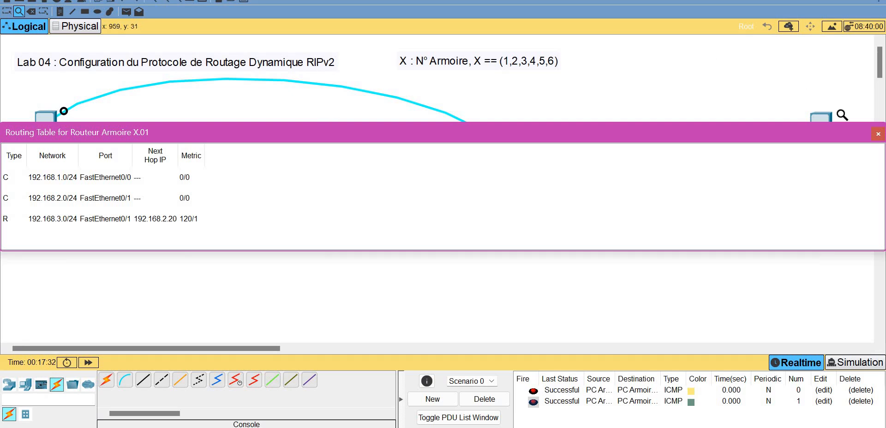
click(878, 135)
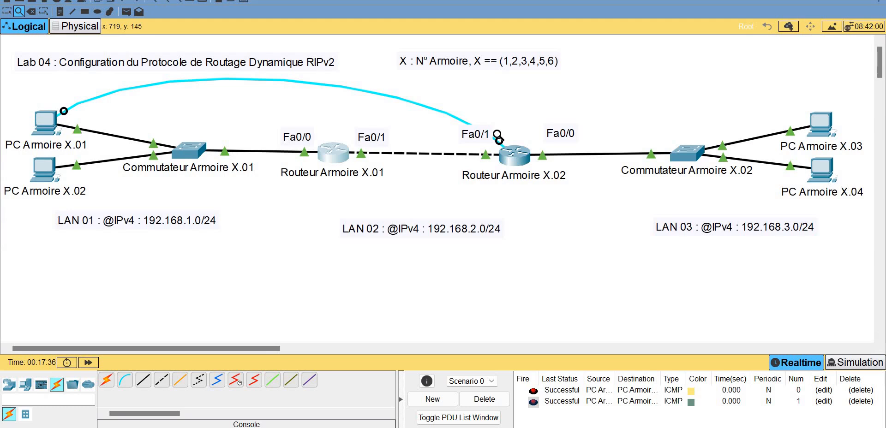
key(Escape)
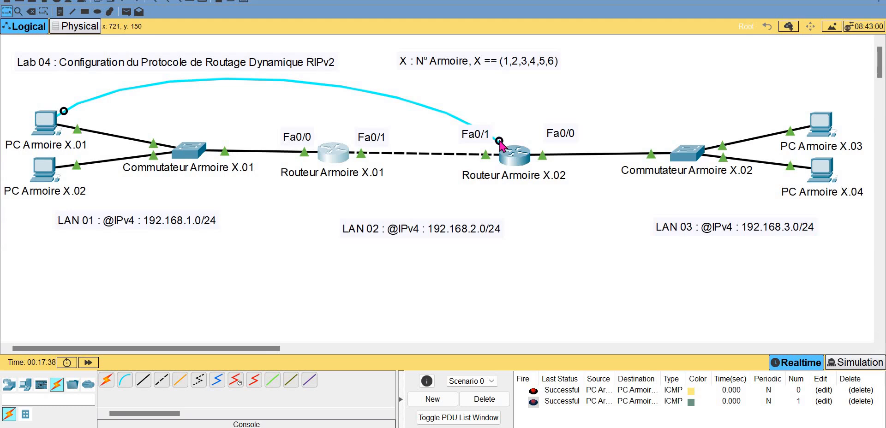
- Reconnect the console cable to Routeur Armoire X.01's Console port and open PC Armoire X.01's terminal, maximized, with the default port settings
click(337, 150)
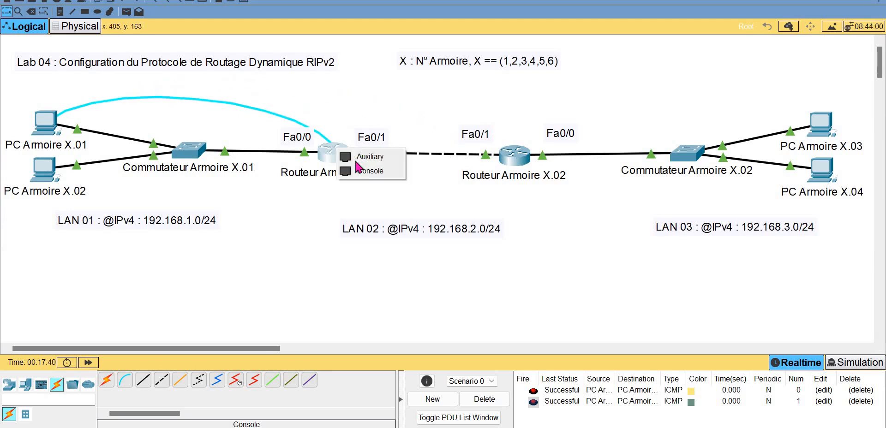
click(364, 170)
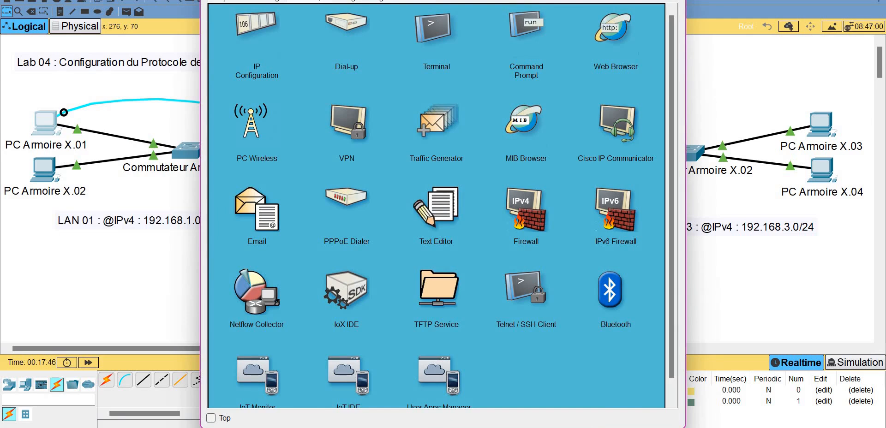
click(652, 1)
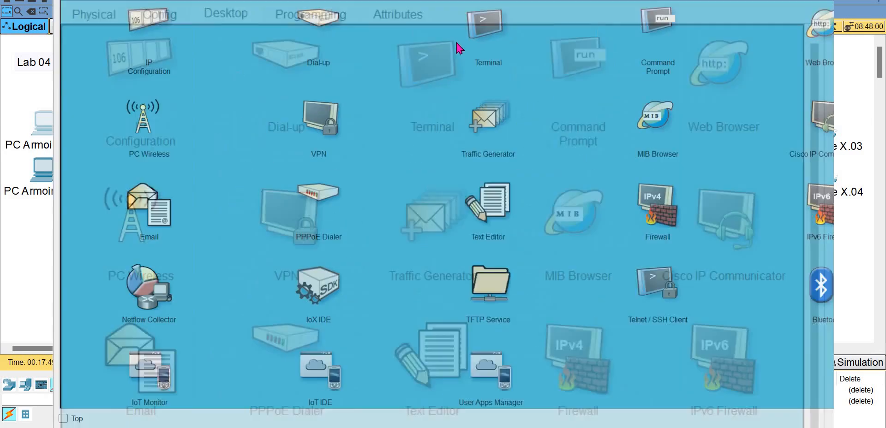
click(439, 32)
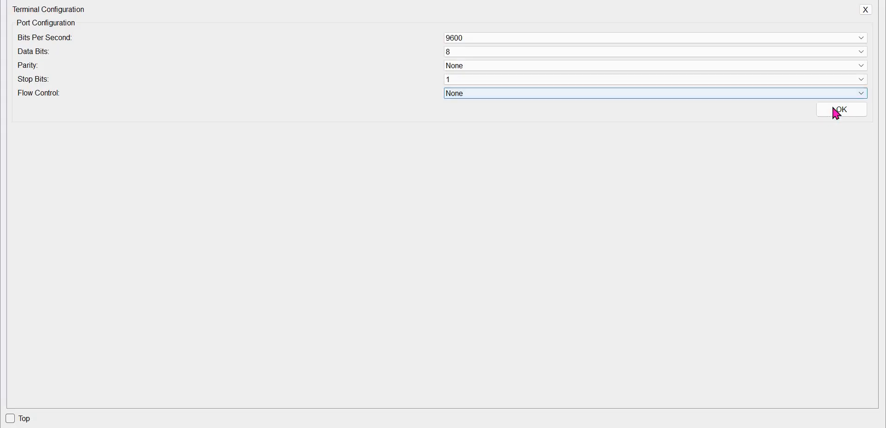
click(837, 109)
- Display Routeur Armoire X.01's running configuration and page through it to the router rip section
key(Return)
key(Return)
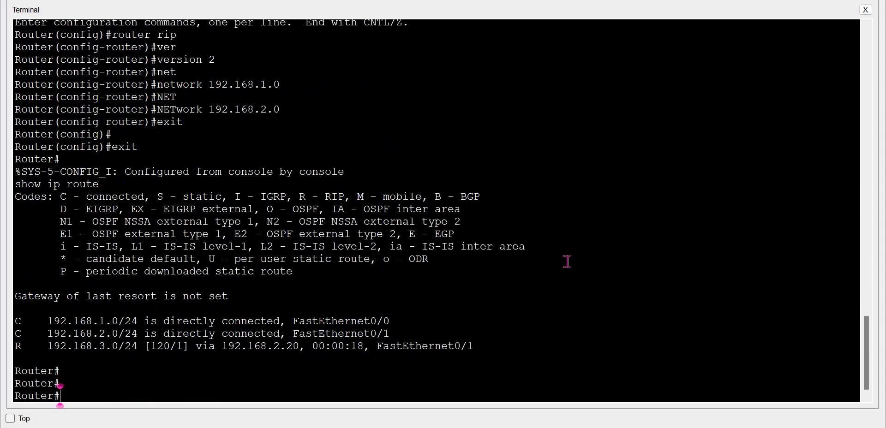
text(sh)
key(Tab)
text(run)
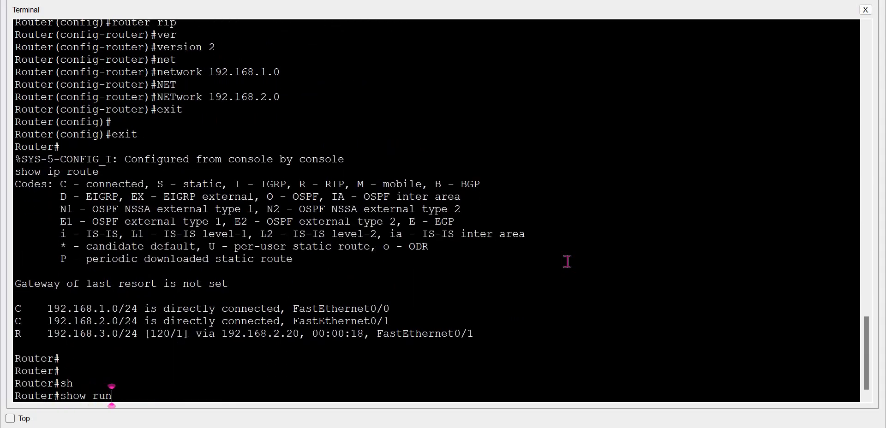
key(Tab)
key(Return)
key(space)
key(space)
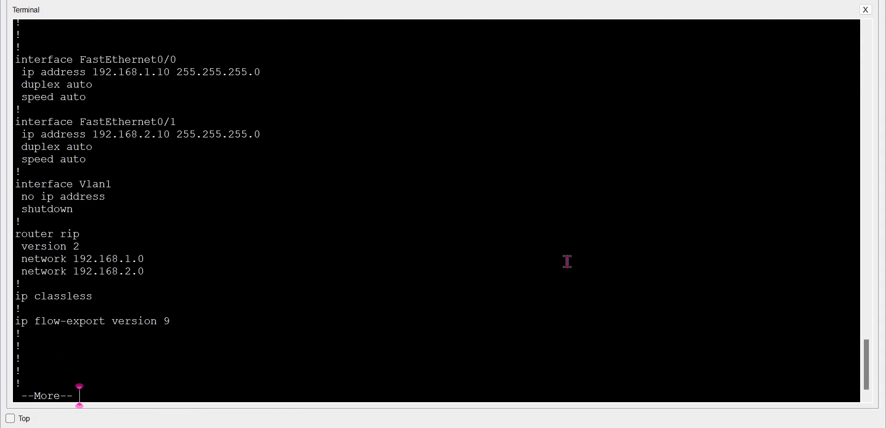